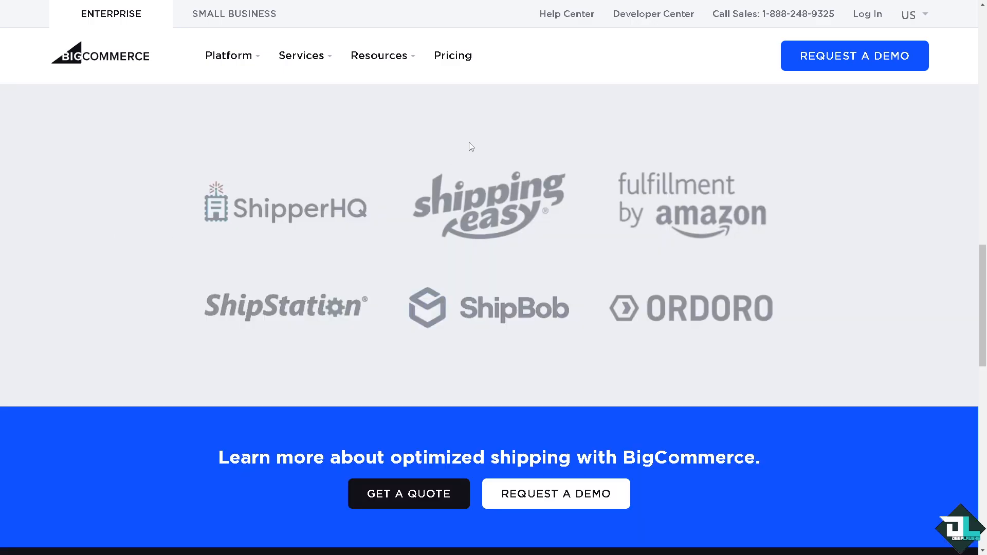
Open the BigCommerce store login page and go on to the sign-up page for a new account.
{"action": "left_click", "coordinate": [864, 19]}
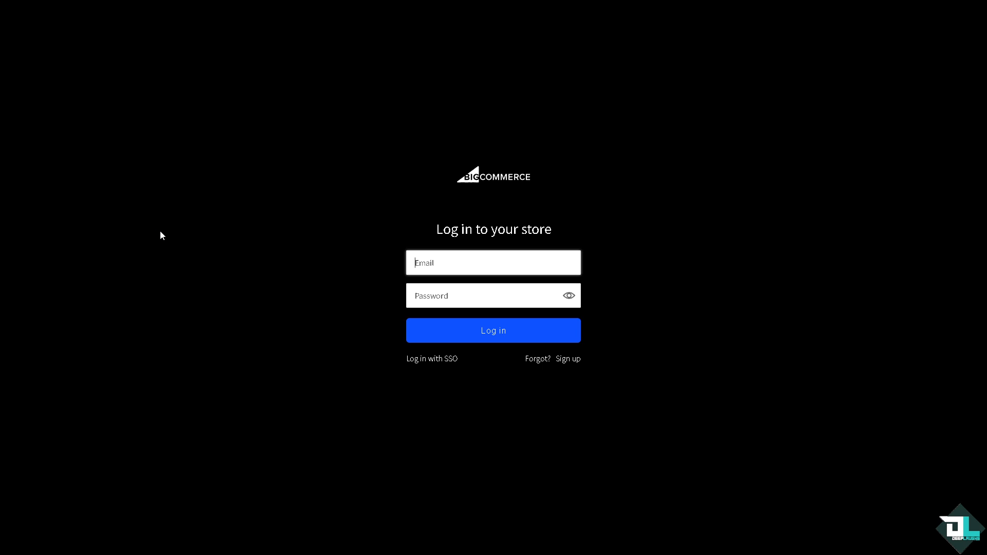
{"action": "left_click", "coordinate": [575, 360]}
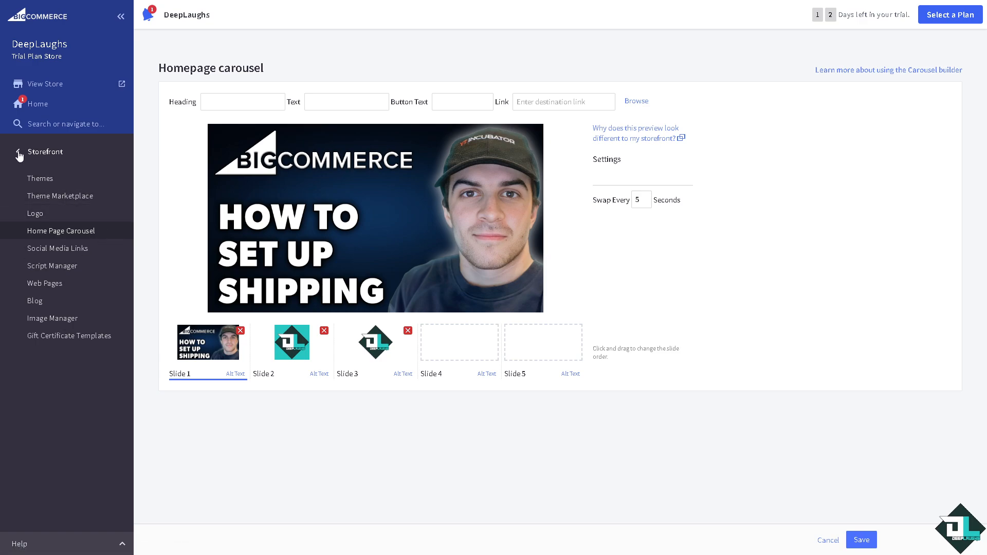
Leave the storefront section and open the Shipping page in the store settings.
{"action": "left_click", "coordinate": [19, 153]}
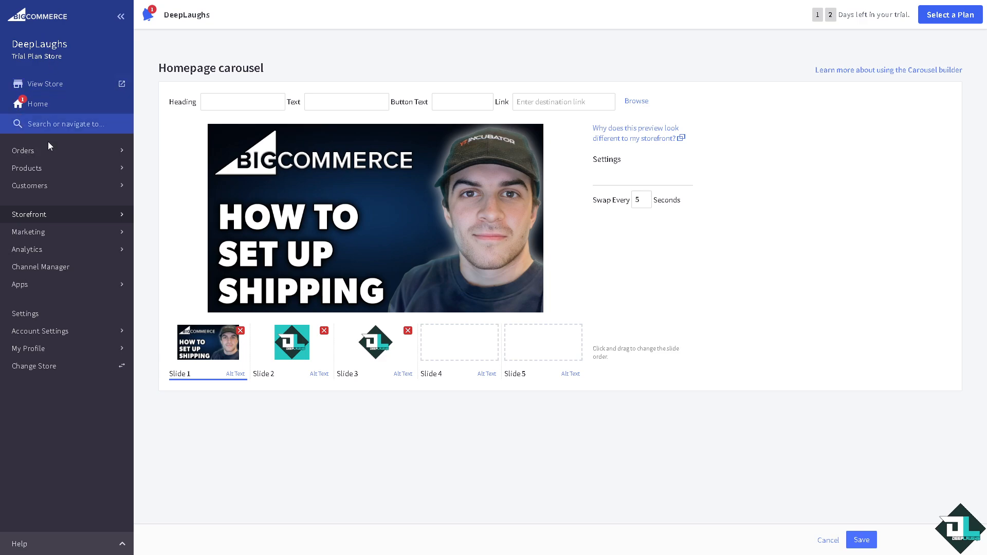
{"action": "left_click", "coordinate": [34, 317]}
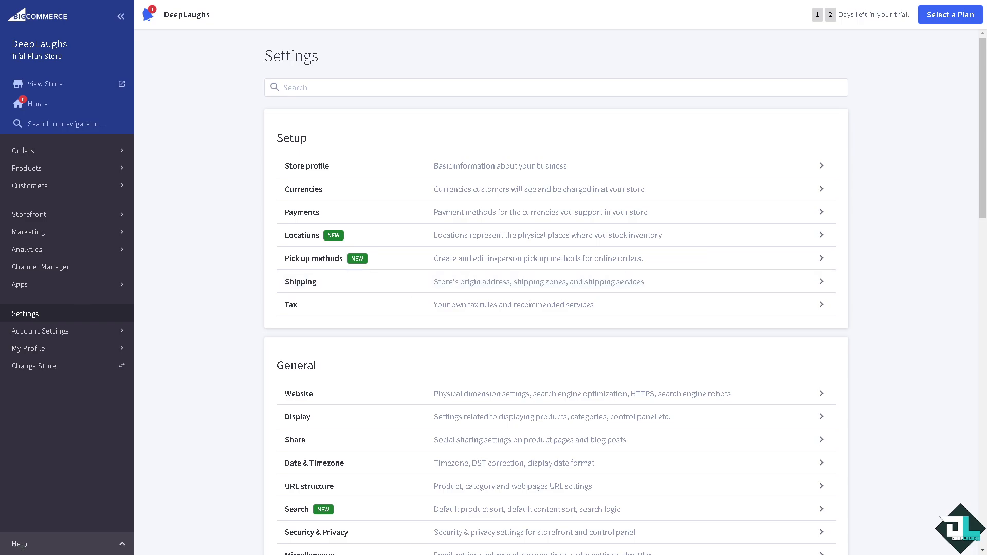
{"action": "left_click", "coordinate": [623, 268]}
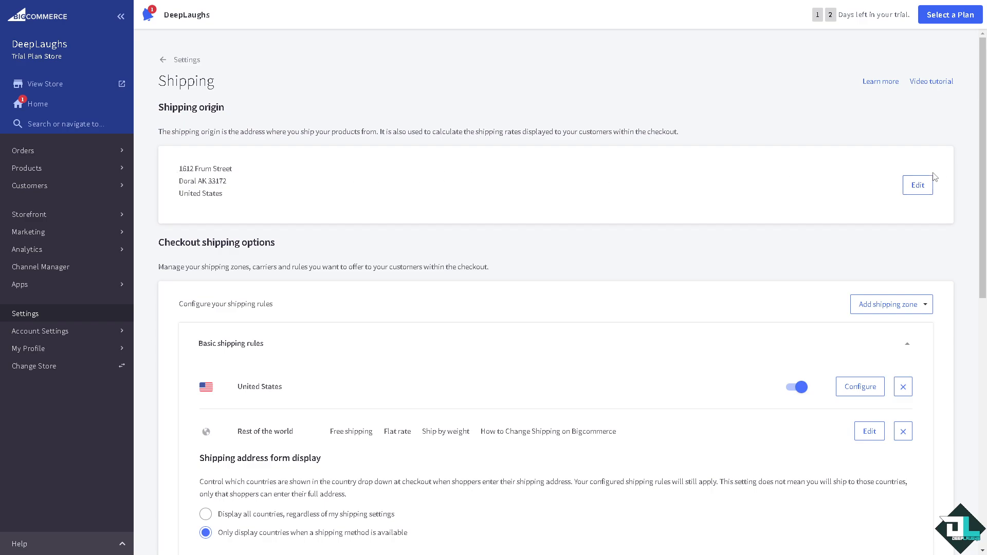
View the shipping origin address form and close it without submitting.
{"action": "left_click", "coordinate": [920, 188]}
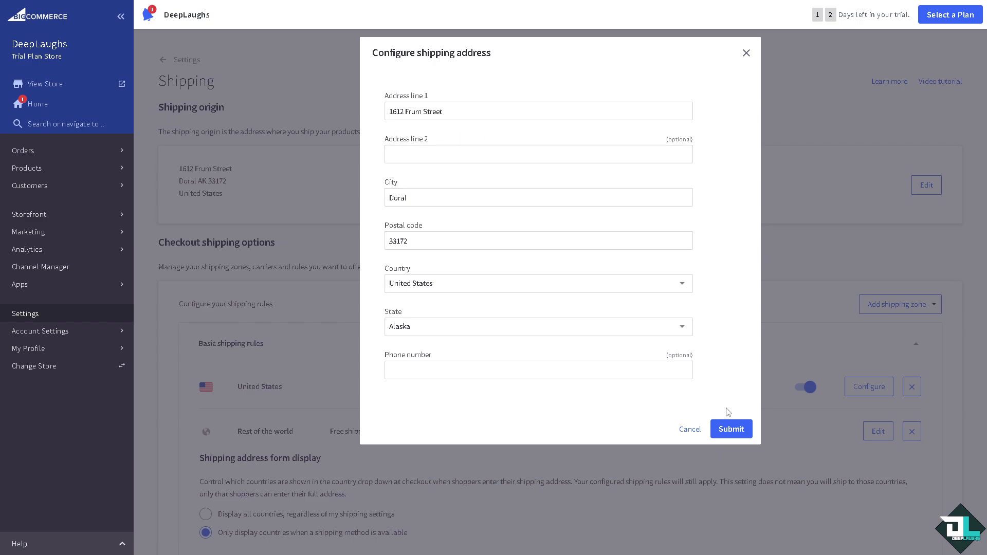
{"action": "left_click", "coordinate": [690, 429]}
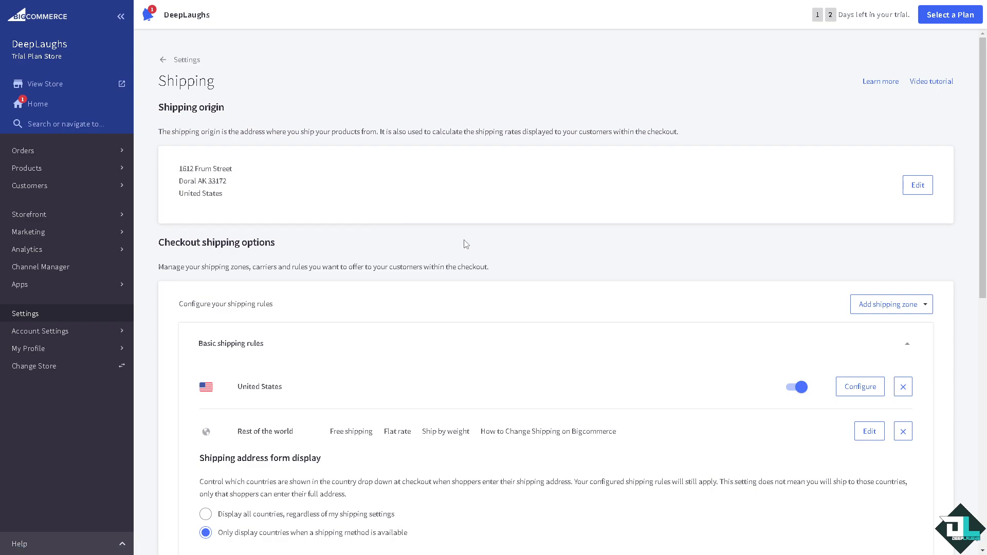
Add a country shipping zone for the United Kingdom under the checkout shipping options.
{"action": "scroll", "coordinate": [466, 244], "scroll_direction": "down", "scroll_amount": 1}
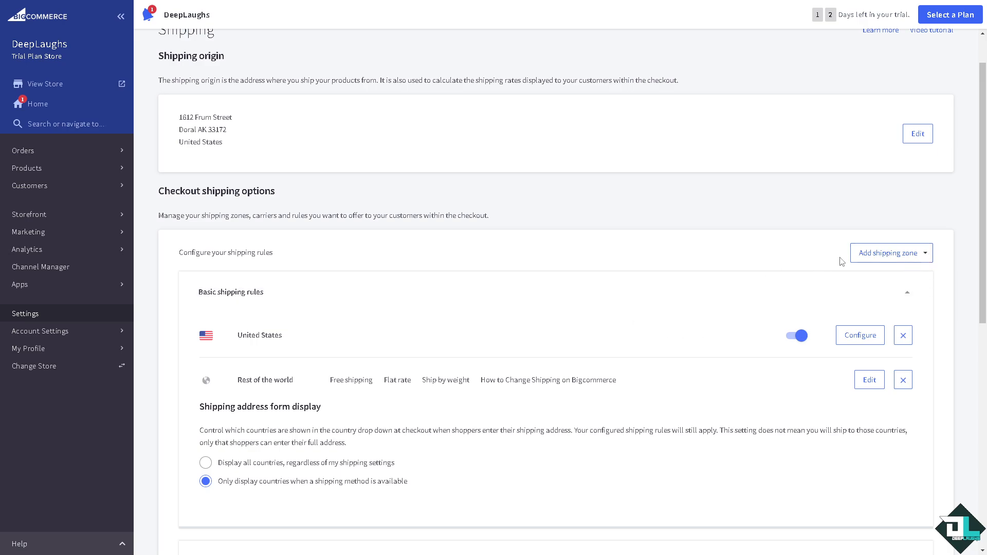
{"action": "left_click", "coordinate": [920, 257]}
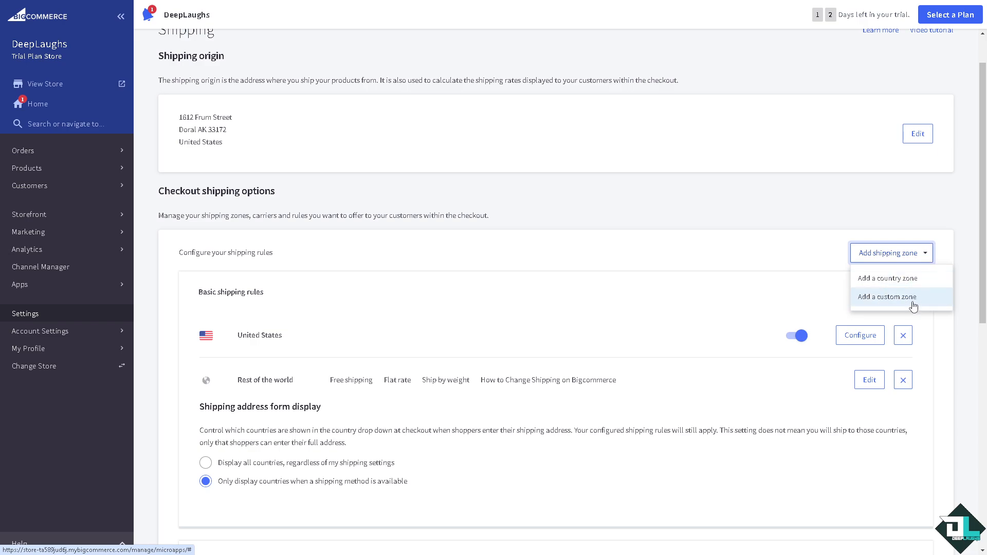
{"action": "left_click", "coordinate": [902, 279]}
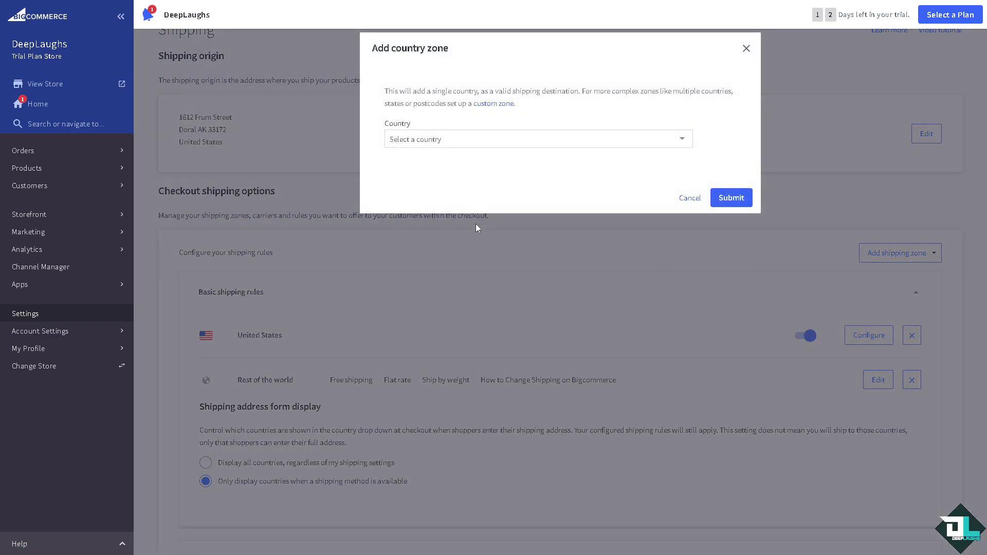
{"action": "left_click", "coordinate": [497, 137]}
{"action": "scroll", "coordinate": [442, 227], "scroll_direction": "down", "scroll_amount": 15}
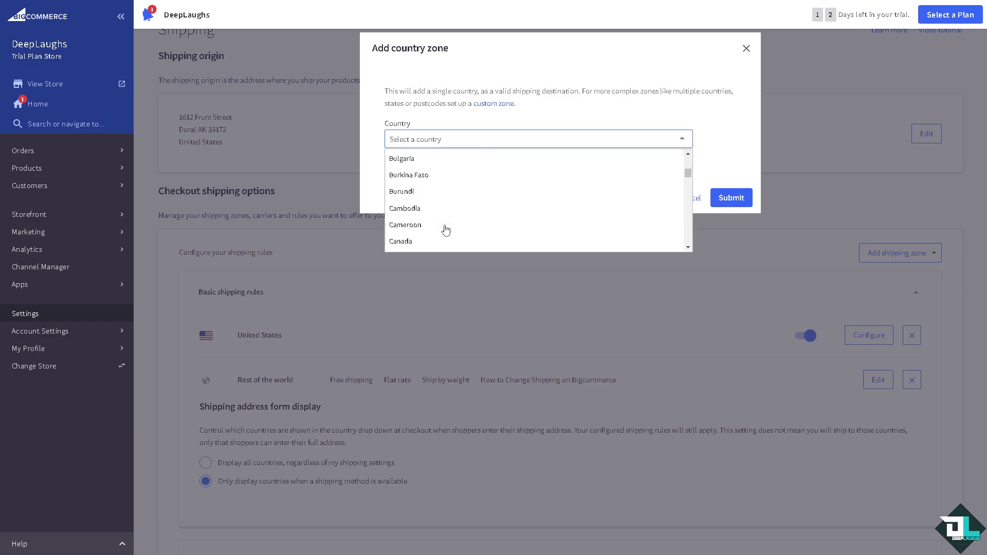
{"action": "left_click_drag", "start_coordinate": [689, 177], "coordinate": [685, 239]}
{"action": "left_click", "coordinate": [505, 199]}
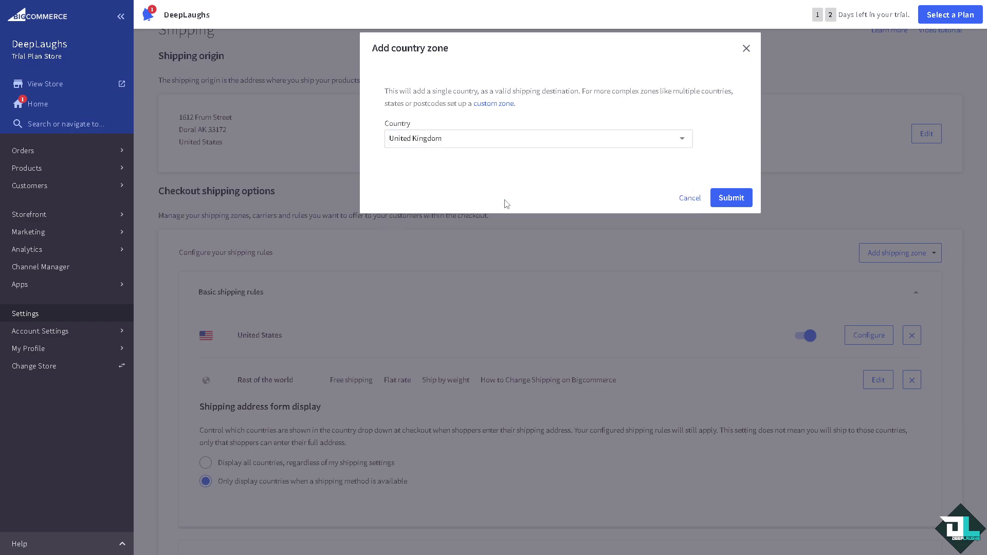
{"action": "left_click", "coordinate": [733, 200]}
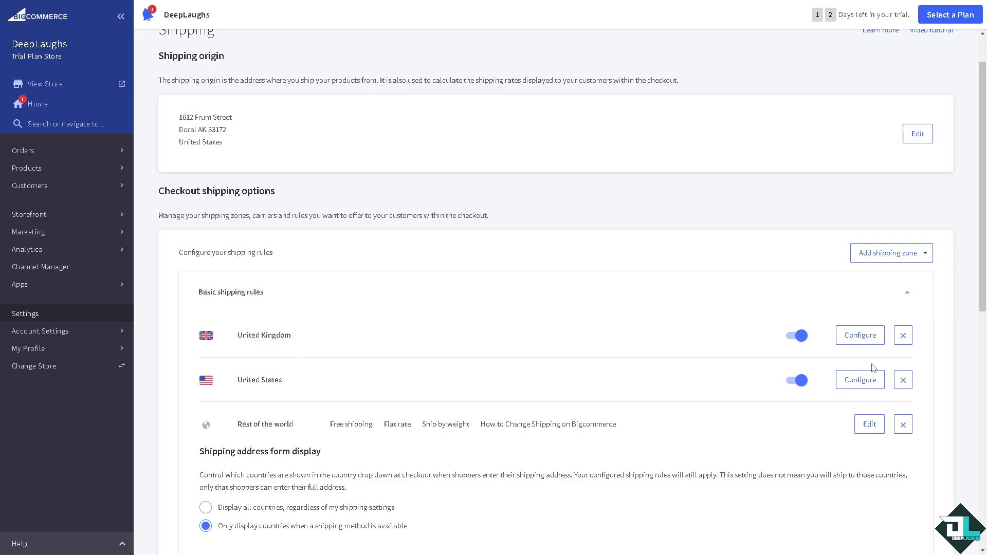
Set the shipping address form to display all countries, regardless of the shipping settings.
{"action": "scroll", "coordinate": [875, 364], "scroll_direction": "down", "scroll_amount": 1}
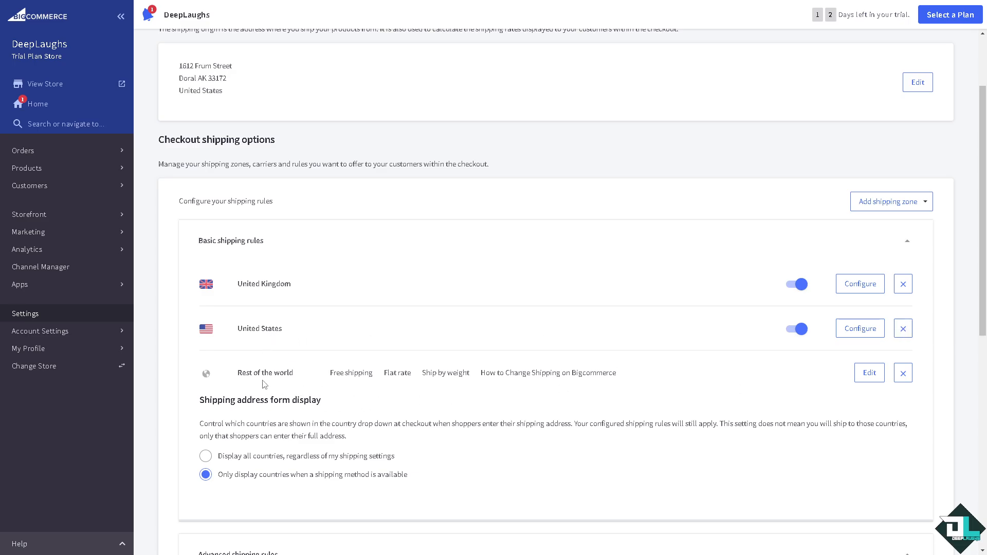
{"action": "scroll", "coordinate": [250, 405], "scroll_direction": "down", "scroll_amount": 2}
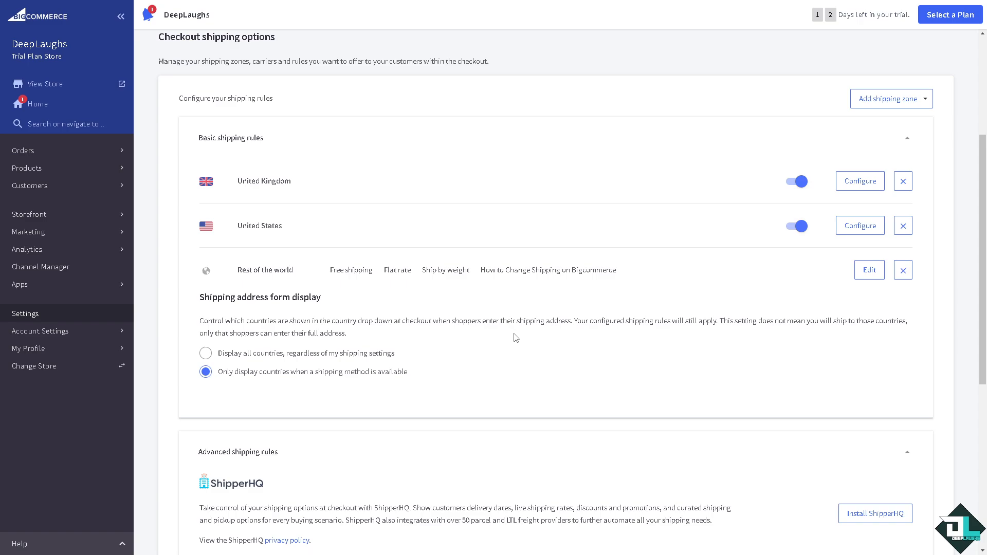
{"action": "left_click", "coordinate": [206, 354]}
Open the ShipperHQ installation option from the advanced shipping rules.
{"action": "scroll", "coordinate": [613, 374], "scroll_direction": "down", "scroll_amount": 1}
{"action": "scroll", "coordinate": [613, 374], "scroll_direction": "down", "scroll_amount": 1}
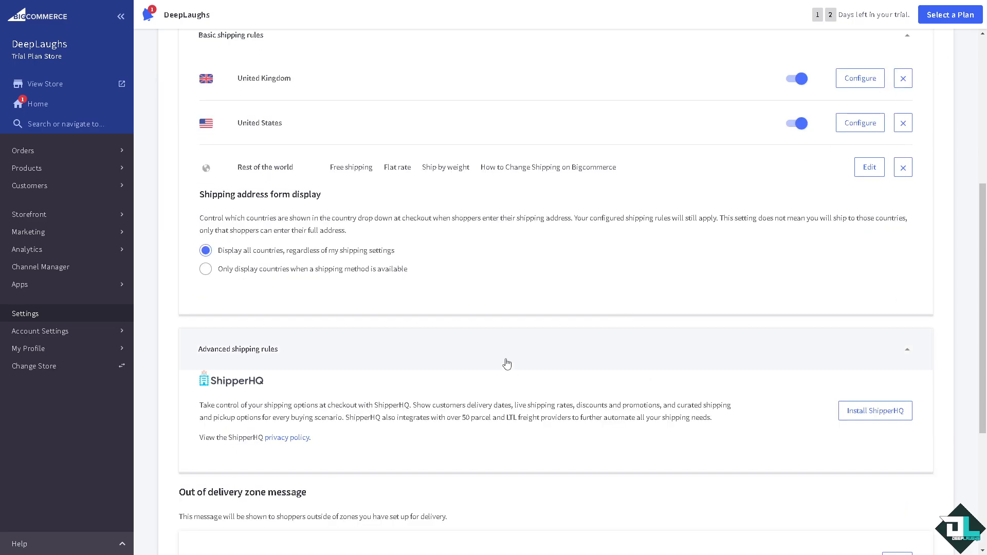
{"action": "scroll", "coordinate": [460, 362], "scroll_direction": "down", "scroll_amount": 2}
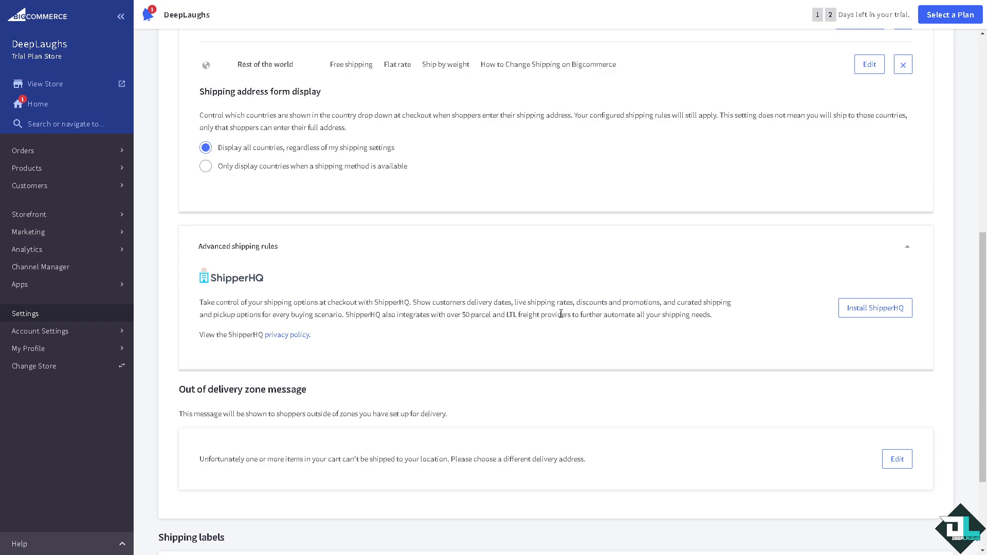
{"action": "left_click", "coordinate": [860, 315]}
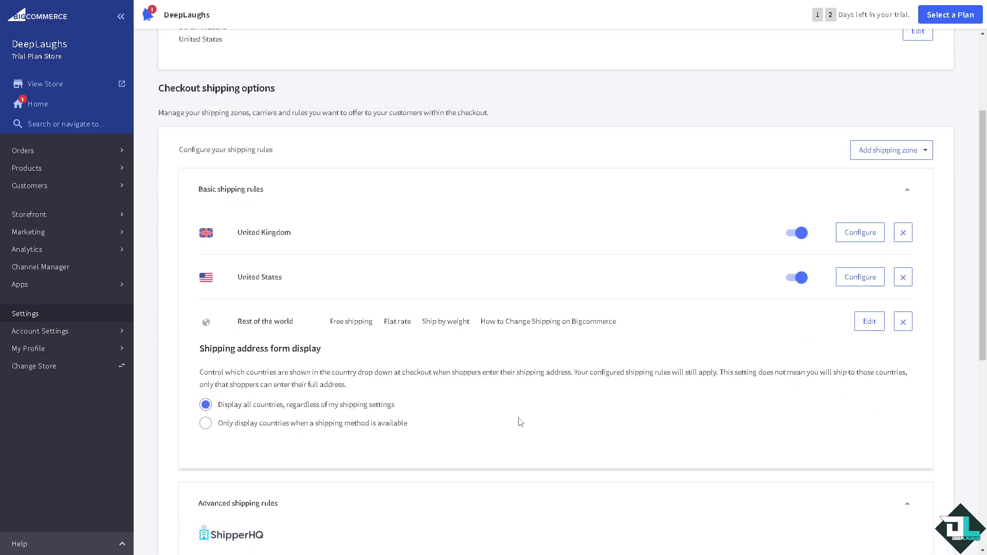
Replace the out of delivery zone message with "How to Set up Shipping on Bigcommerce" and submit it.
{"action": "scroll", "coordinate": [518, 419], "scroll_direction": "down", "scroll_amount": 5}
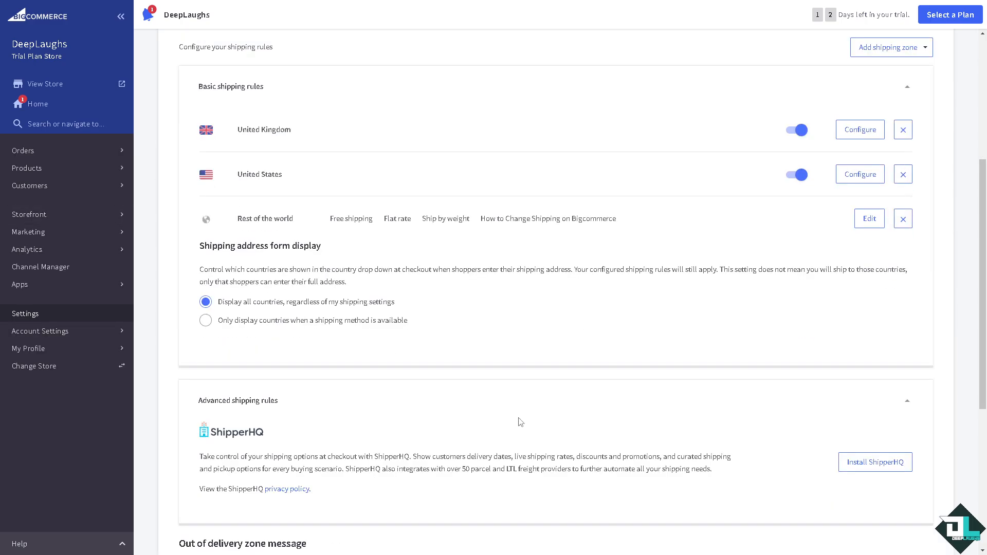
{"action": "scroll", "coordinate": [521, 422], "scroll_direction": "down", "scroll_amount": 2}
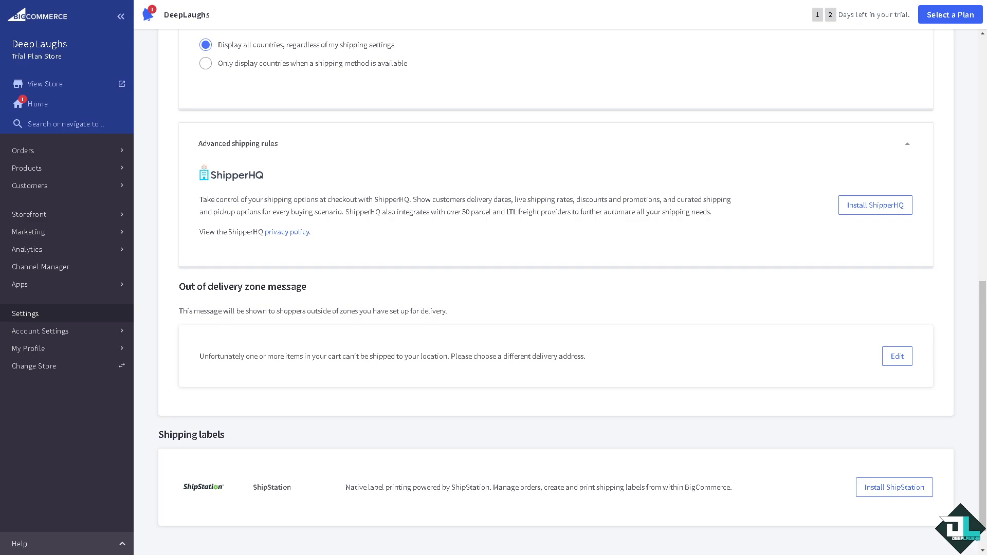
{"action": "left_click", "coordinate": [903, 361]}
{"action": "left_click", "coordinate": [481, 128]}
{"action": "key", "text": "ctrl+a"}
{"action": "type", "text": "How to Set up Shipping on Bigcommerce"}
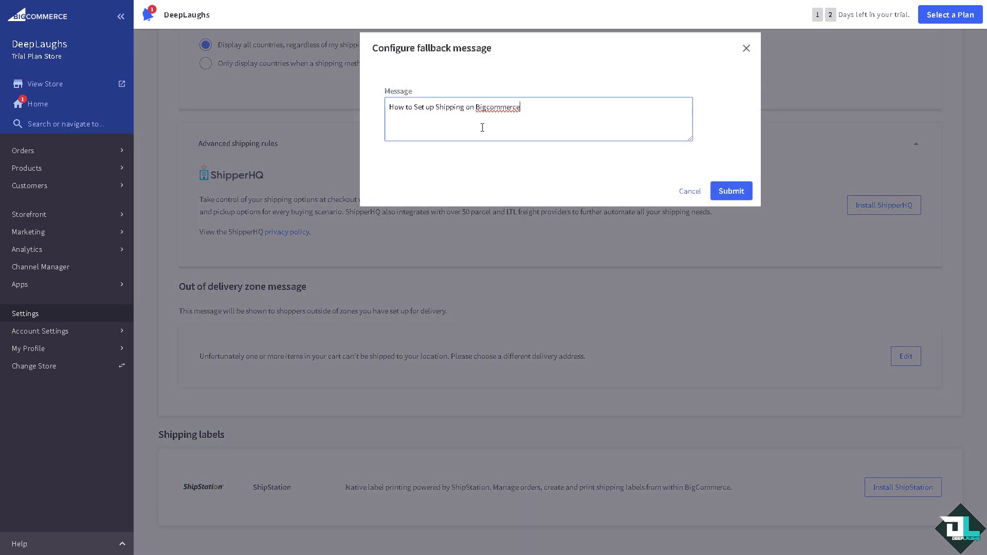
{"action": "left_click", "coordinate": [729, 194]}
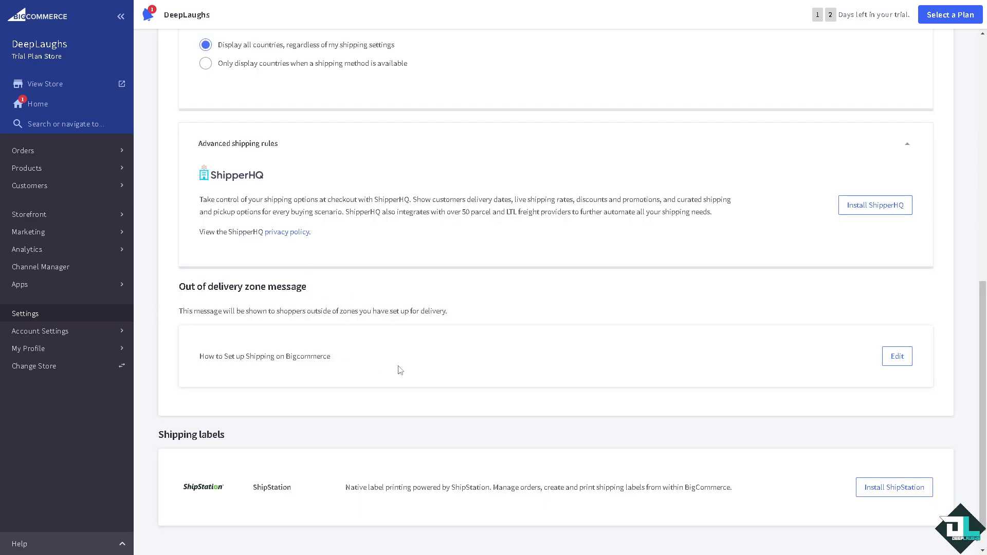
Open the ShipStation app page from the shipping labels section and review its list of features.
{"action": "scroll", "coordinate": [401, 370], "scroll_direction": "down", "scroll_amount": 1}
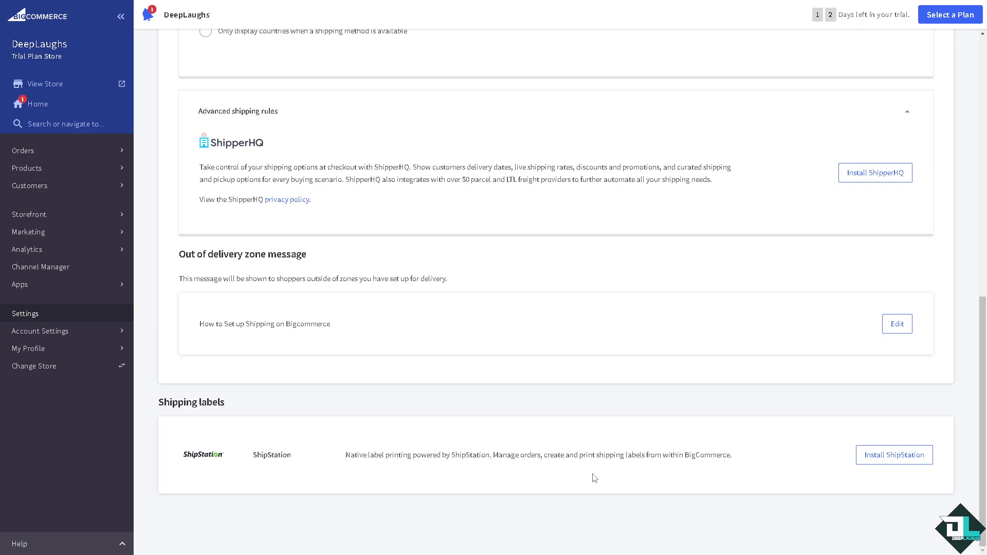
{"action": "left_click", "coordinate": [881, 457]}
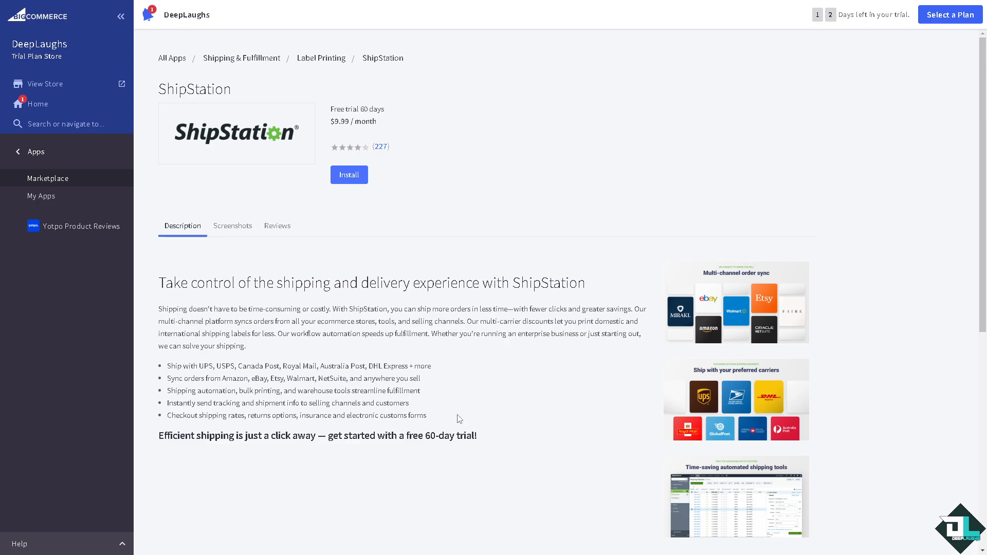
{"action": "left_click_drag", "start_coordinate": [458, 417], "coordinate": [169, 365]}
{"action": "left_click", "coordinate": [220, 381]}
{"action": "left_click", "coordinate": [121, 16]}
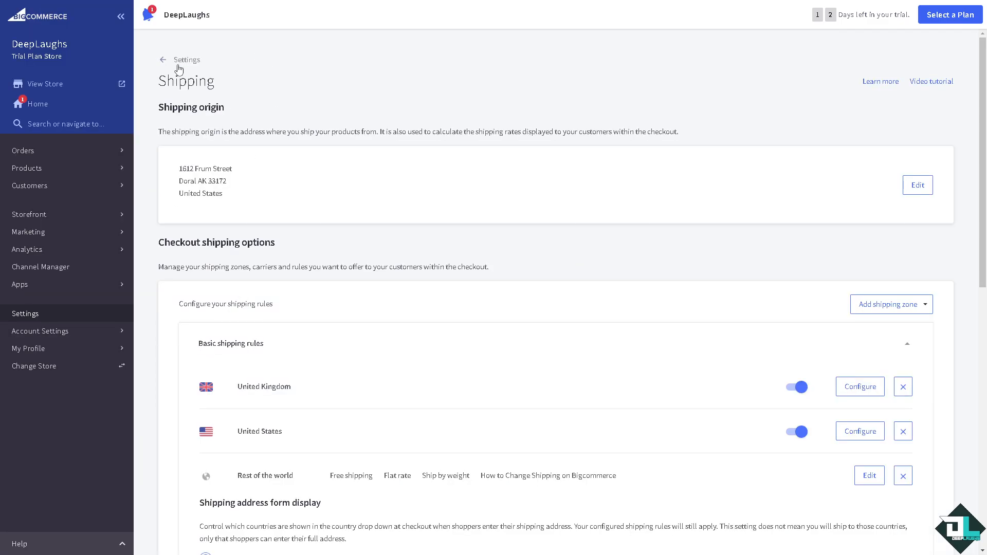
Open the Rest of the world shipping zone for editing and turn off its free shipping and flat rate quotes.
{"action": "left_click", "coordinate": [163, 63]}
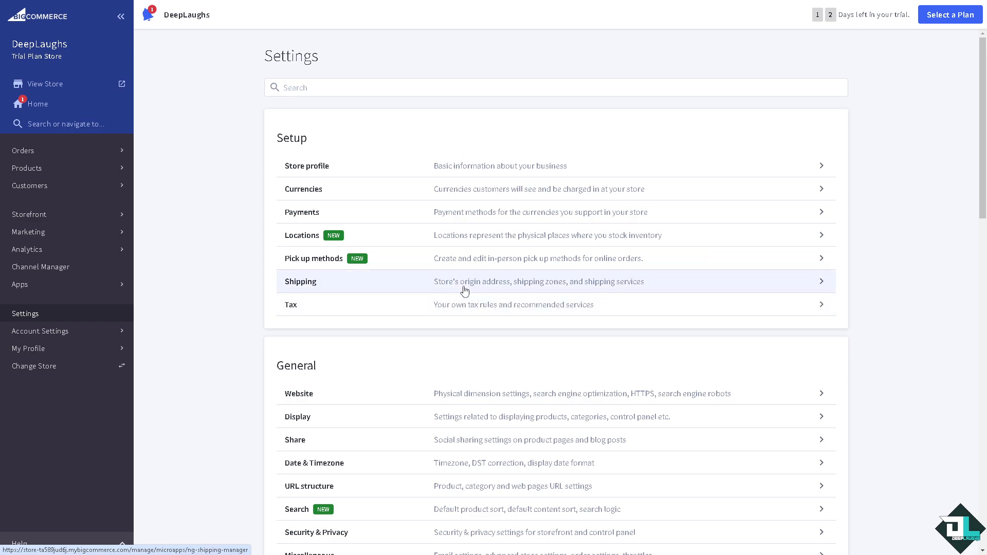
{"action": "left_click", "coordinate": [456, 309]}
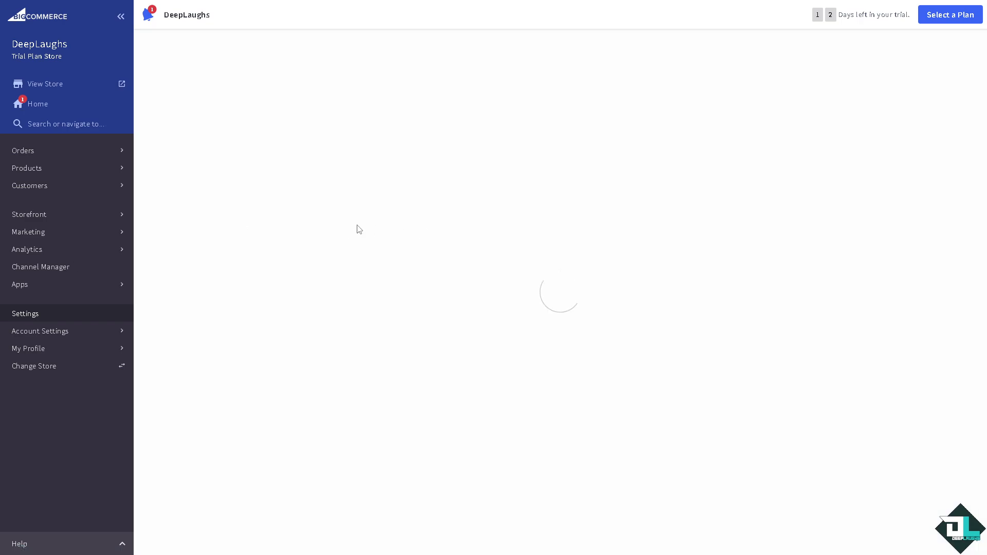
{"action": "scroll", "coordinate": [365, 257], "scroll_direction": "down", "scroll_amount": 4}
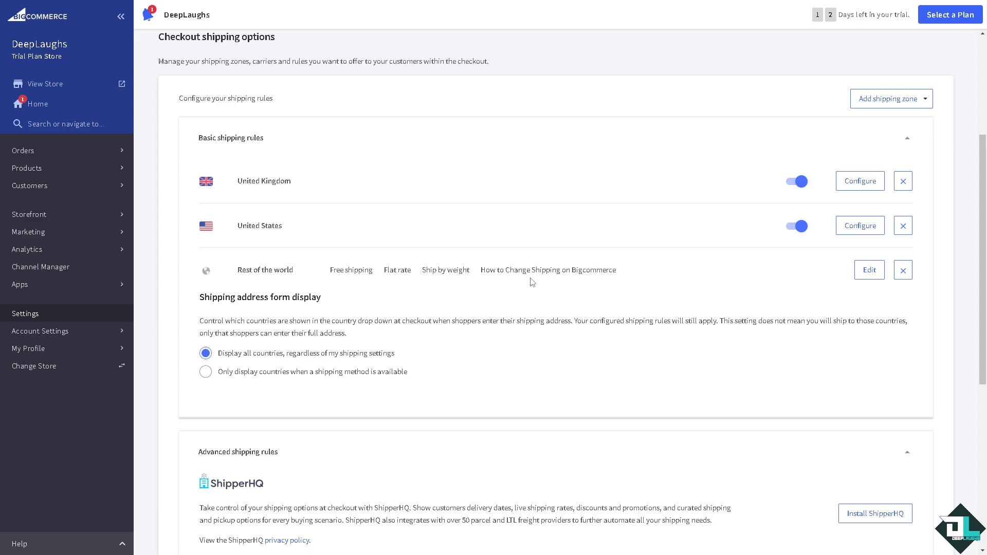
{"action": "left_click", "coordinate": [869, 271]}
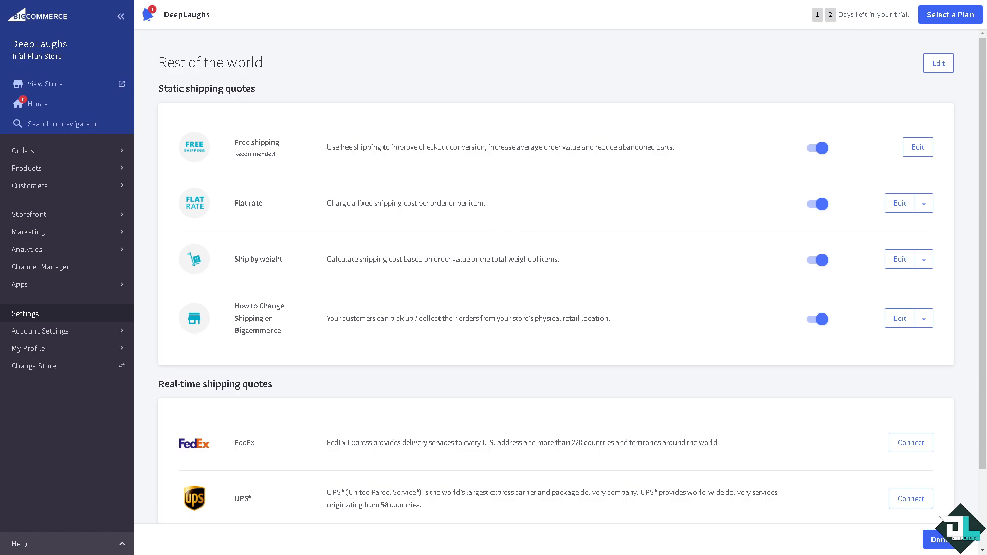
{"action": "left_click", "coordinate": [821, 151]}
{"action": "left_click", "coordinate": [814, 210]}
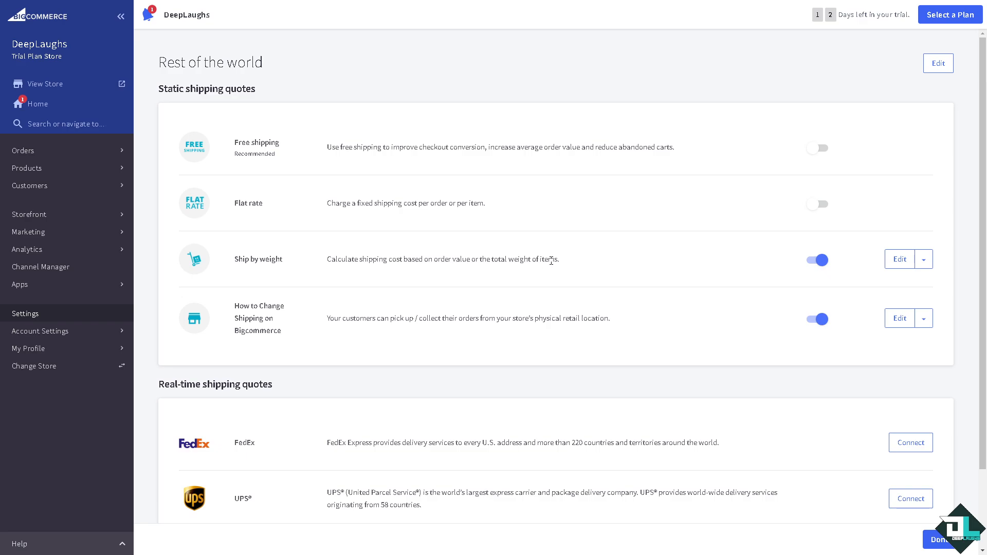
Change the display name of the zone's ship by weight option to "How to Set up Shipping on Bigcommerce".
{"action": "left_click", "coordinate": [900, 259]}
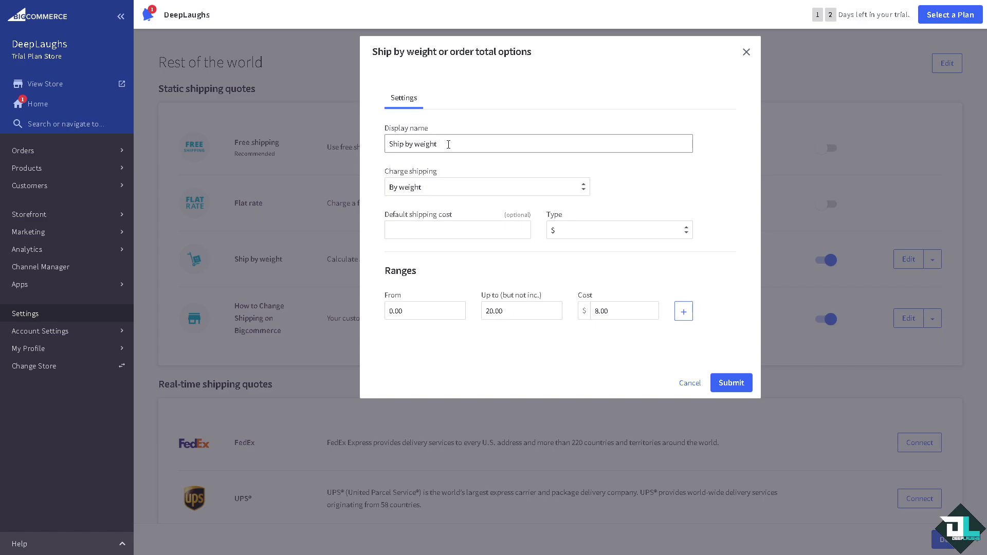
{"action": "left_click_drag", "start_coordinate": [448, 144], "coordinate": [345, 158]}
{"action": "type", "text": "How to Set up Shipping on Bigcommerce"}
{"action": "left_click", "coordinate": [457, 170]}
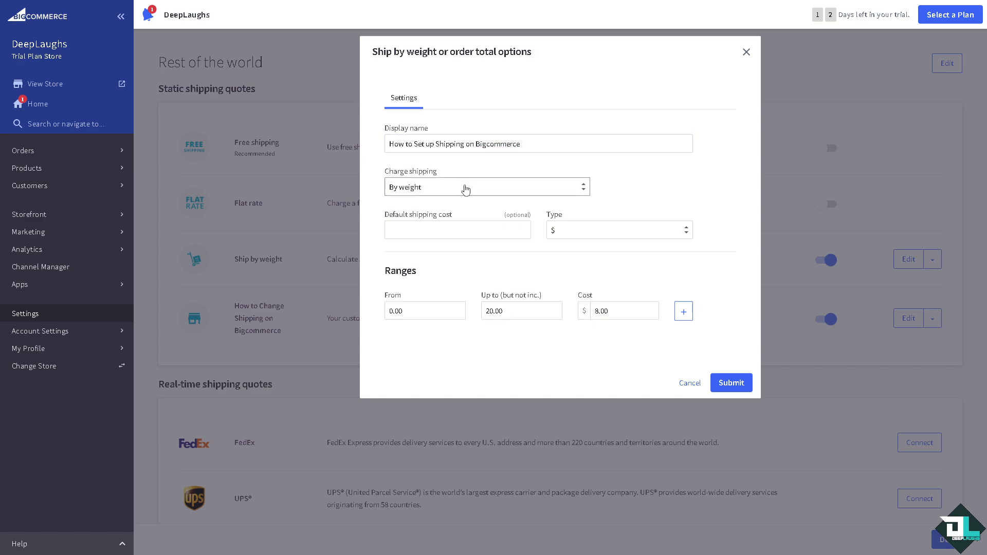
Keep shipping charged by weight and set the default shipping cost to 6.9.
{"action": "left_click", "coordinate": [465, 189]}
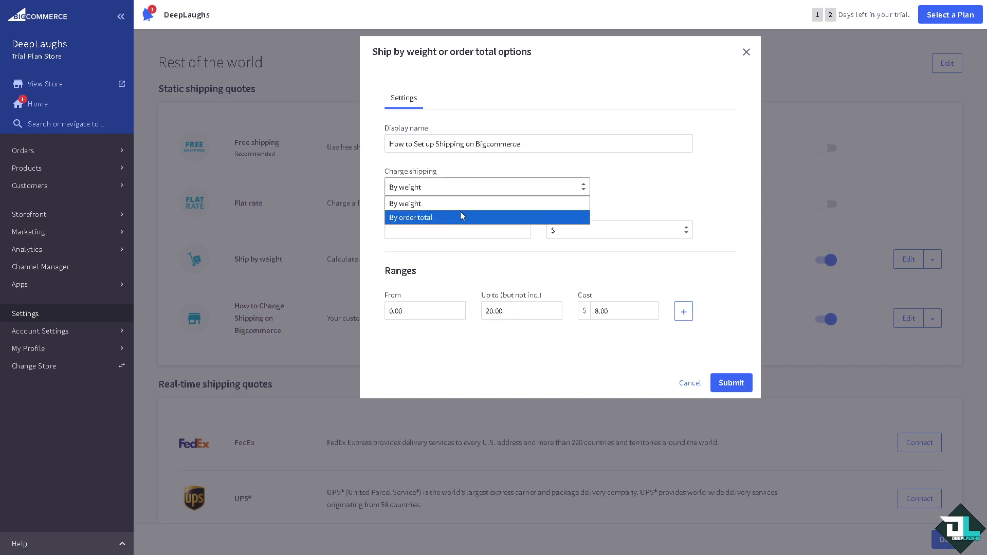
{"action": "left_click", "coordinate": [524, 172]}
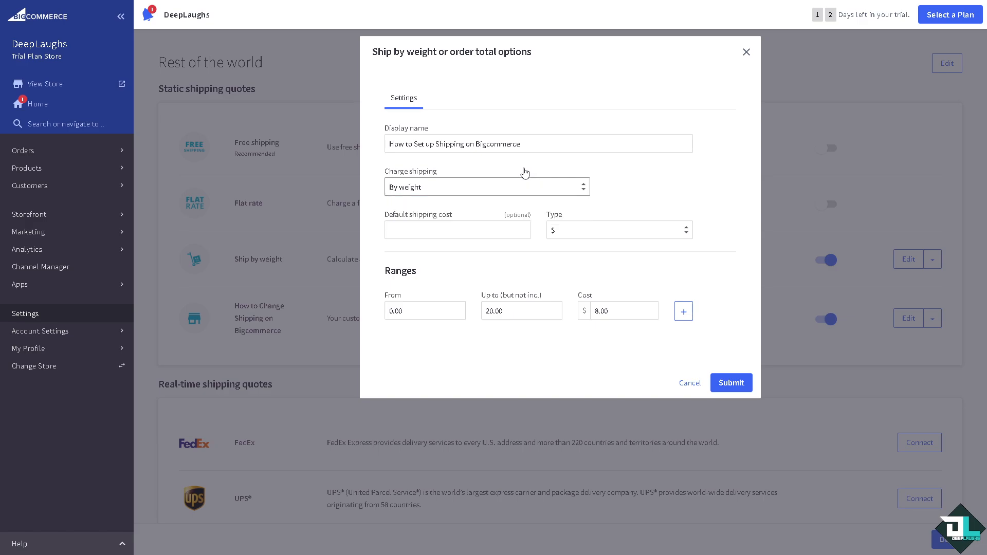
{"action": "left_click", "coordinate": [463, 225]}
{"action": "type", "text": "6.9"}
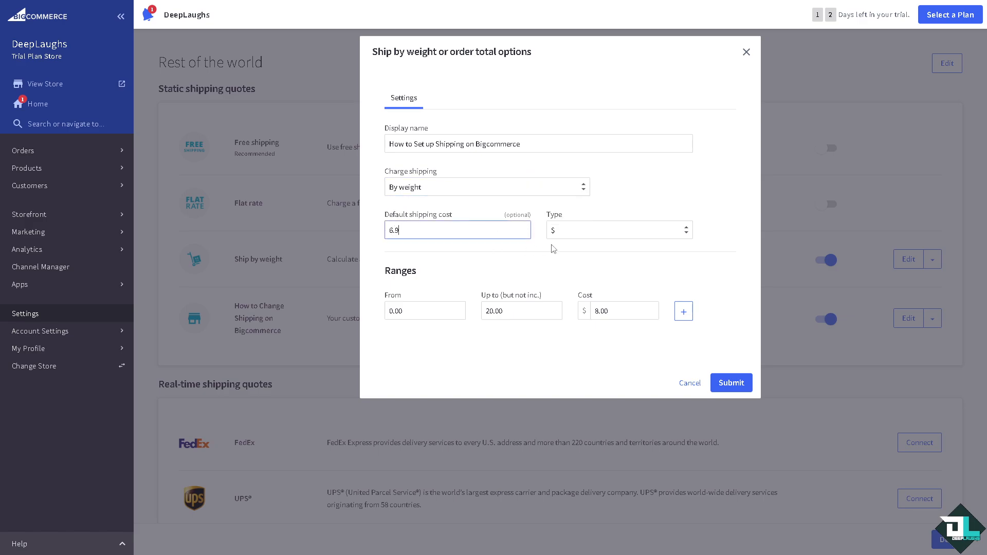
Keep the default shipping cost type as $ and submit the zone's ship by weight options.
{"action": "left_click", "coordinate": [572, 231]}
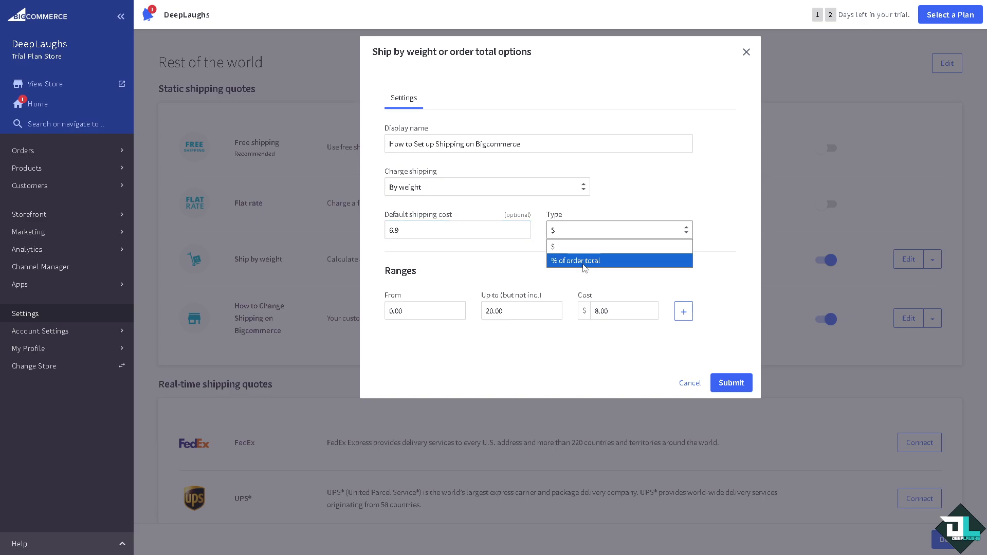
{"action": "left_click", "coordinate": [484, 280]}
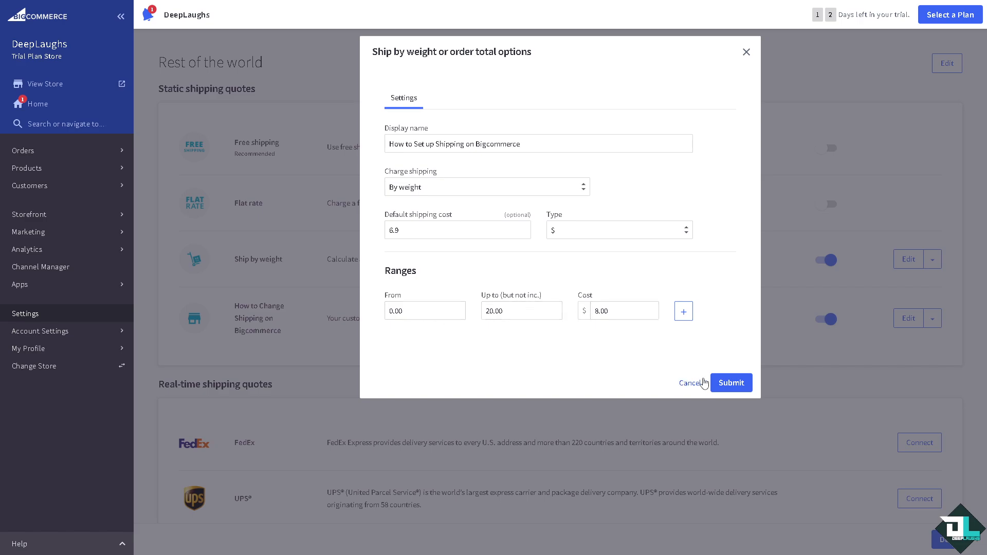
{"action": "left_click", "coordinate": [731, 382]}
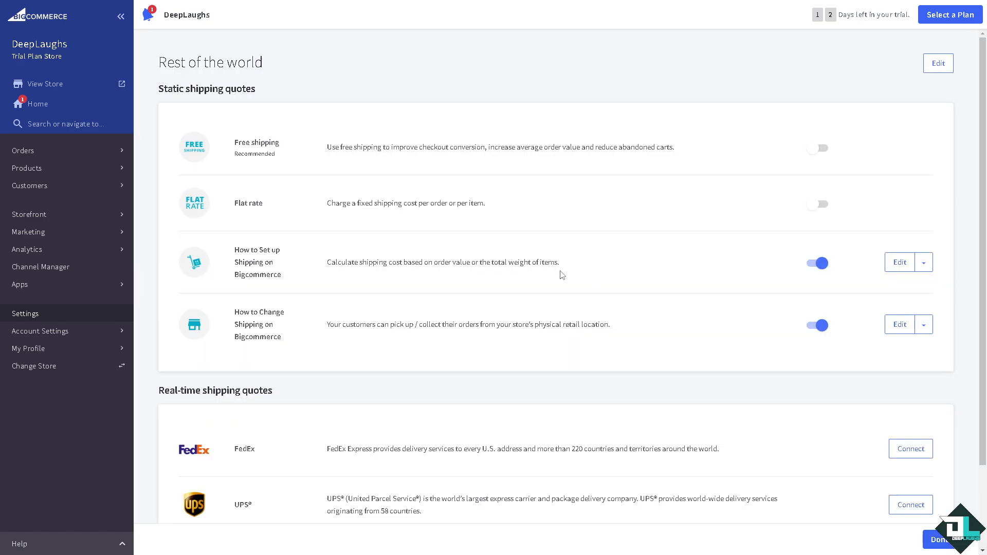
Start connecting FedEx real-time quotes for the zone, with drop-off type Station and packaging type Your Packaging.
{"action": "scroll", "coordinate": [552, 319], "scroll_direction": "down", "scroll_amount": 1}
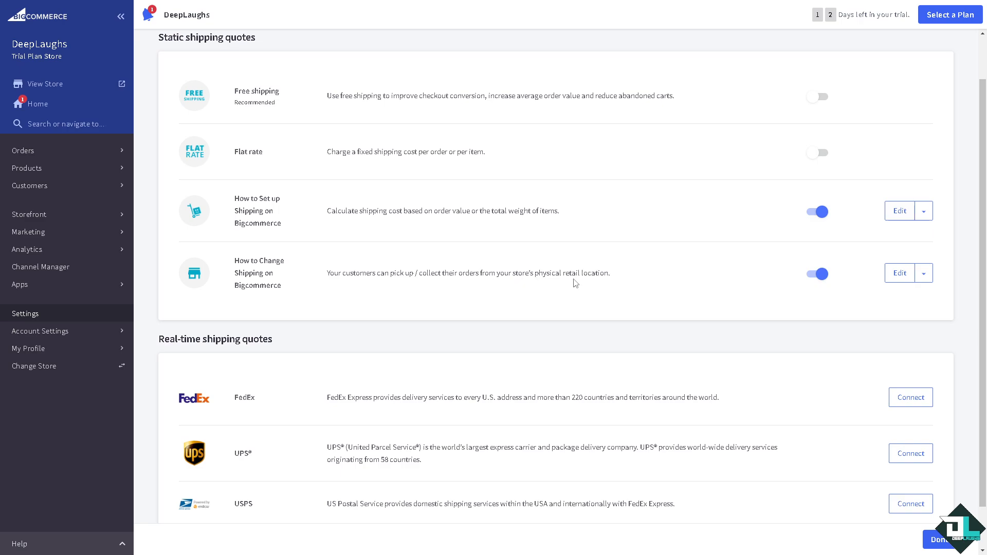
{"action": "scroll", "coordinate": [573, 287], "scroll_direction": "down", "scroll_amount": 1}
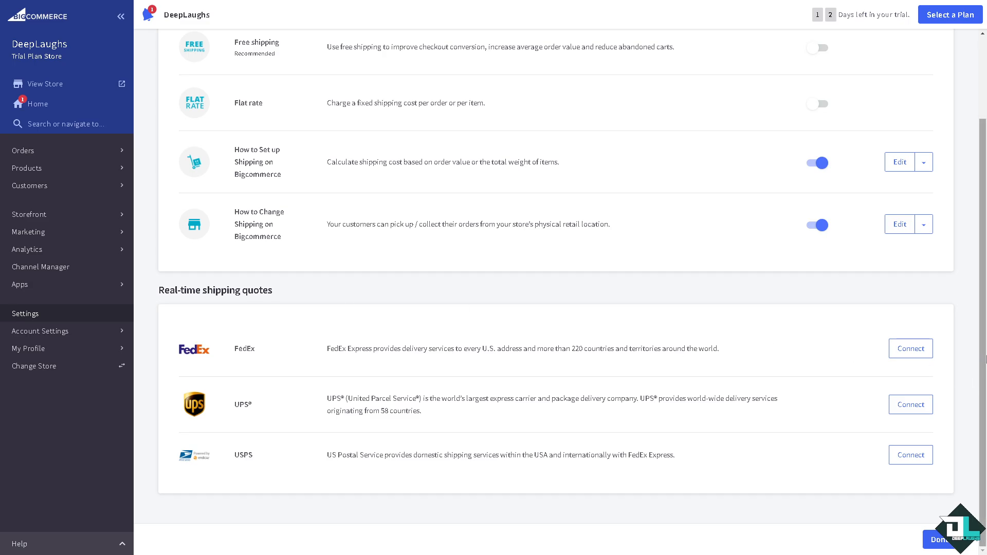
{"action": "left_click", "coordinate": [904, 351]}
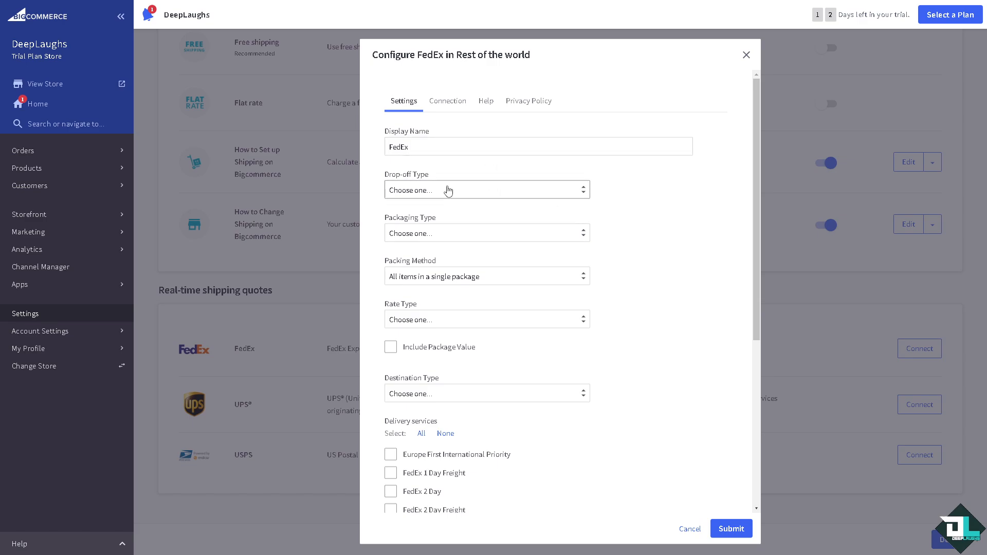
{"action": "left_click", "coordinate": [450, 191]}
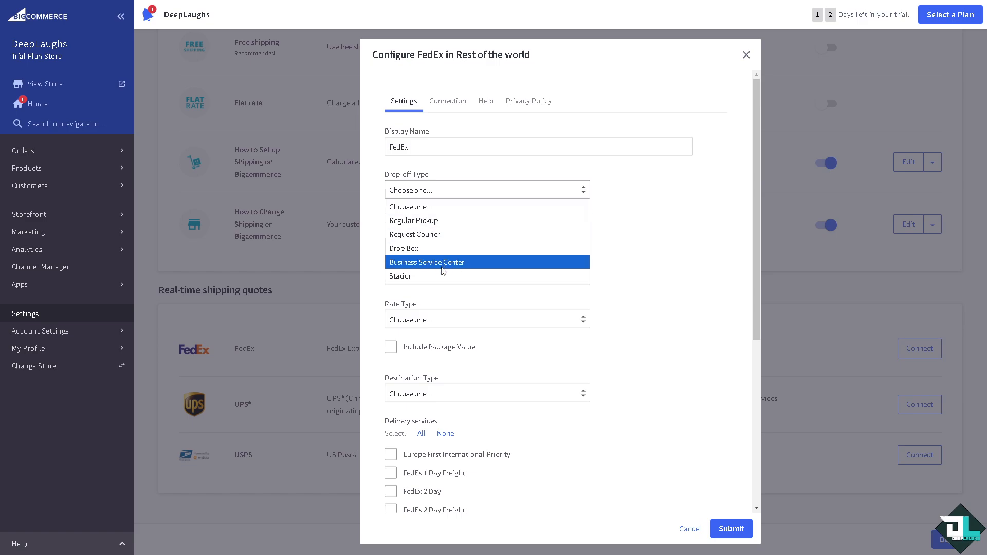
{"action": "left_click", "coordinate": [444, 277]}
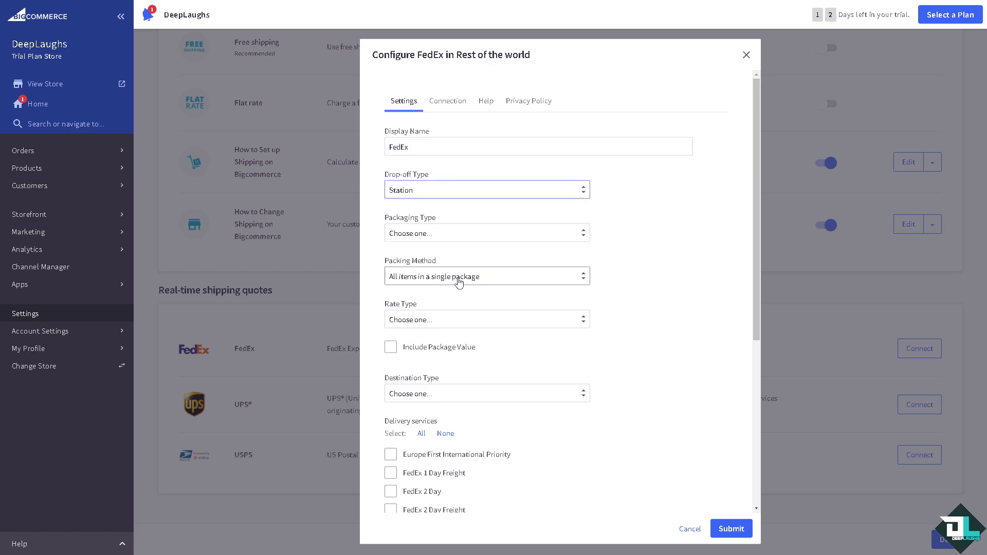
{"action": "left_click", "coordinate": [530, 235]}
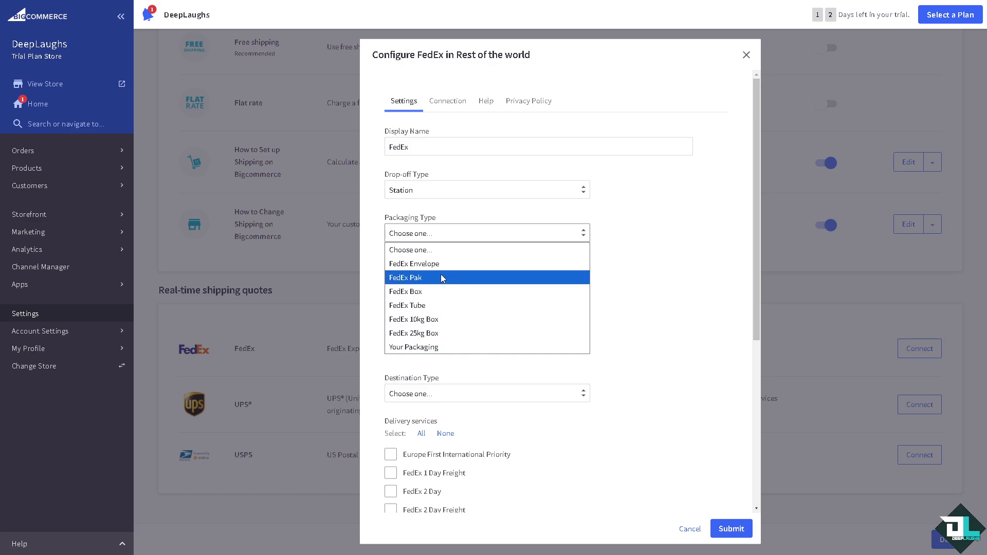
{"action": "left_click", "coordinate": [451, 348]}
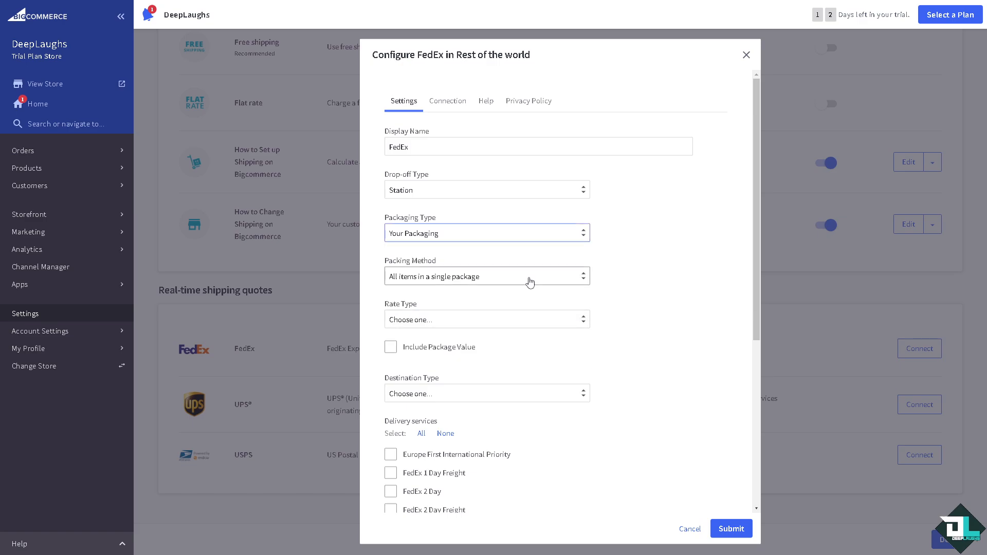
Set FedEx packing to Each item in its own package and rate type to Account Rate, and include the package value.
{"action": "left_click", "coordinate": [530, 281]}
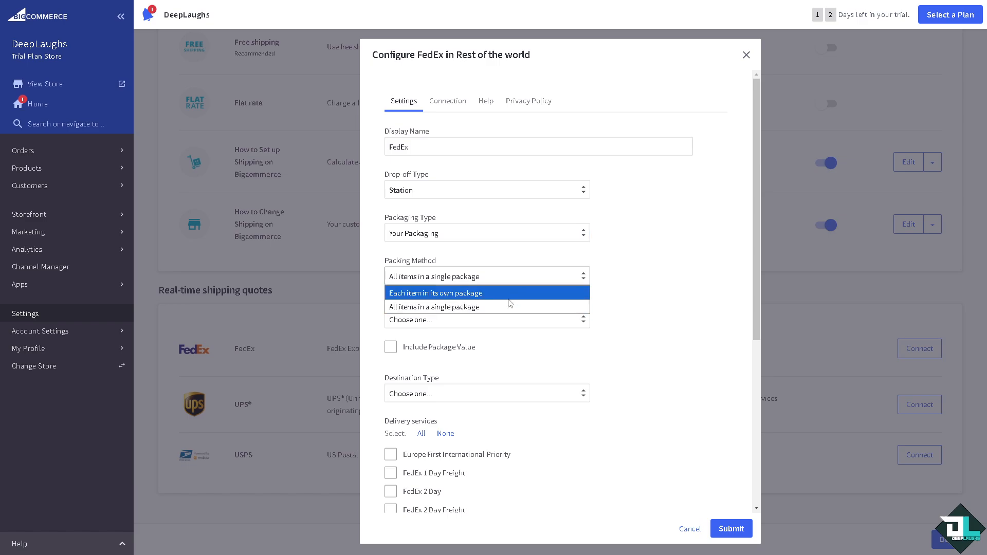
{"action": "left_click", "coordinate": [511, 297]}
{"action": "left_click", "coordinate": [473, 325]}
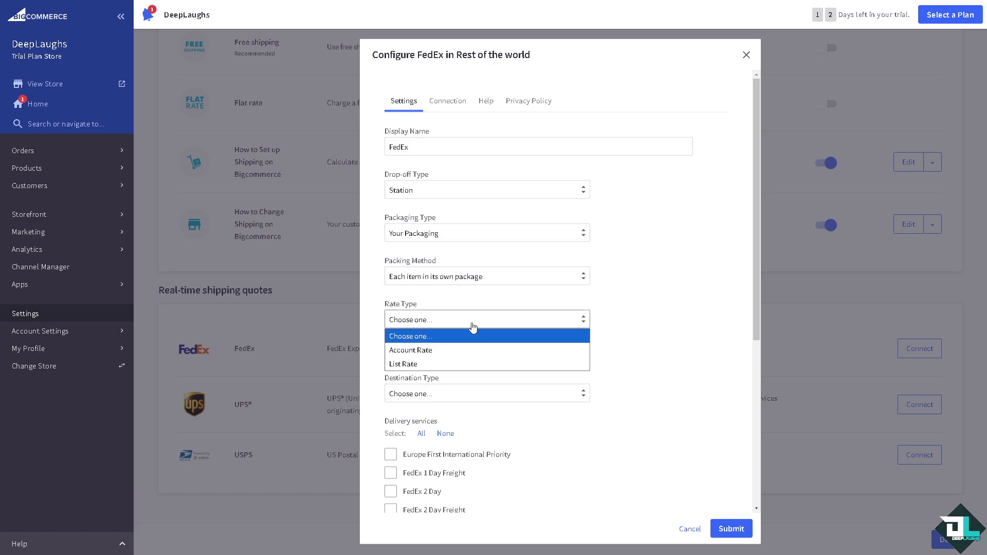
{"action": "left_click", "coordinate": [474, 349]}
{"action": "left_click", "coordinate": [458, 353]}
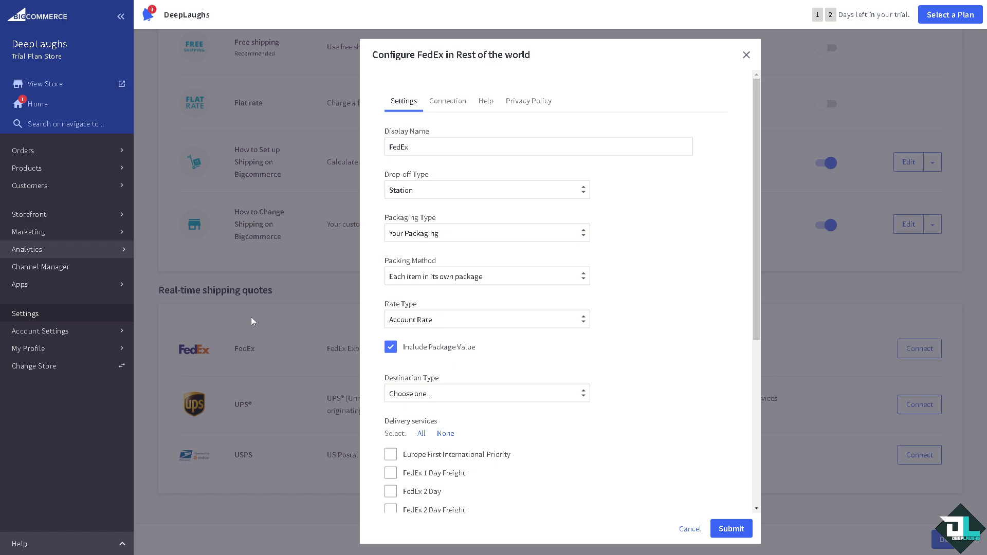
Set the FedEx destination type to Commercial and select all delivery services.
{"action": "left_click", "coordinate": [525, 400]}
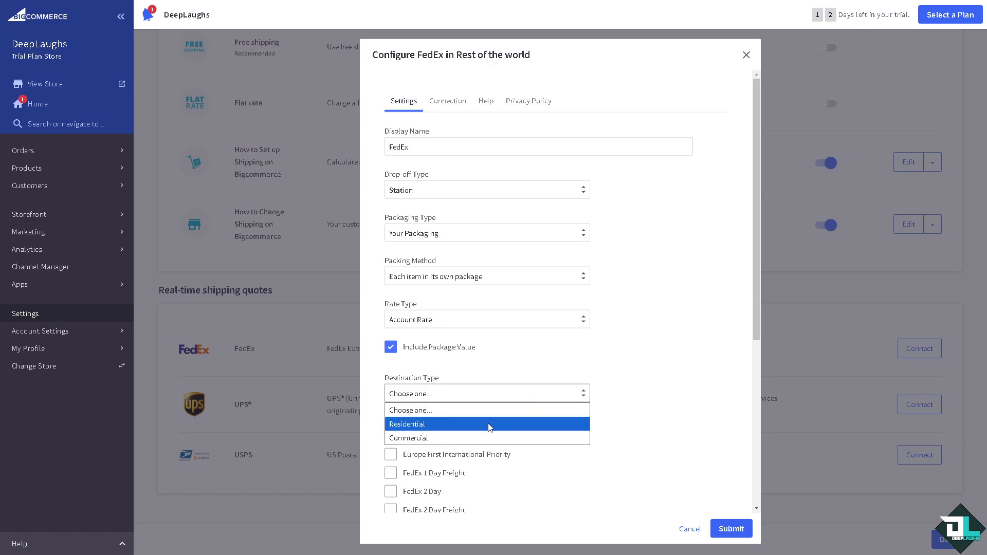
{"action": "left_click", "coordinate": [489, 437]}
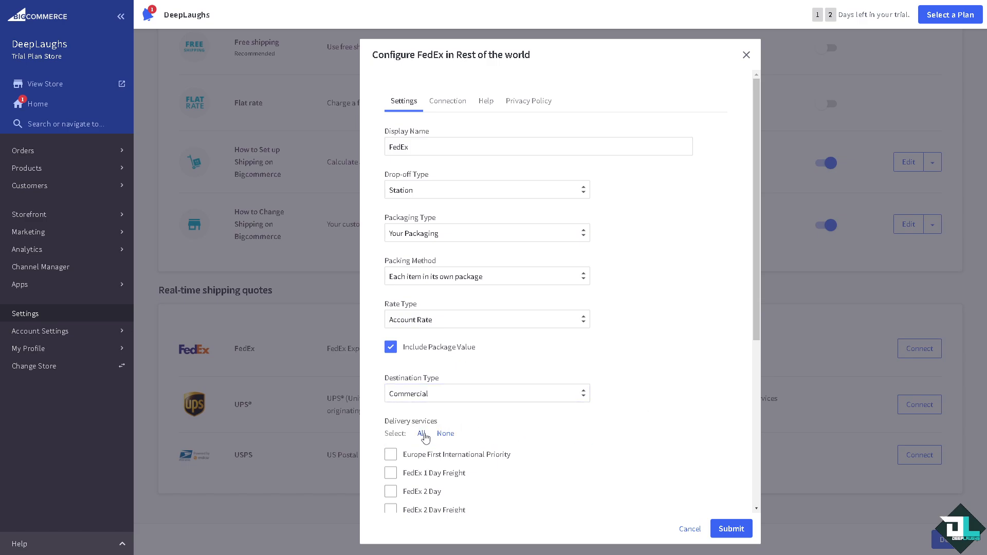
{"action": "left_click", "coordinate": [421, 434]}
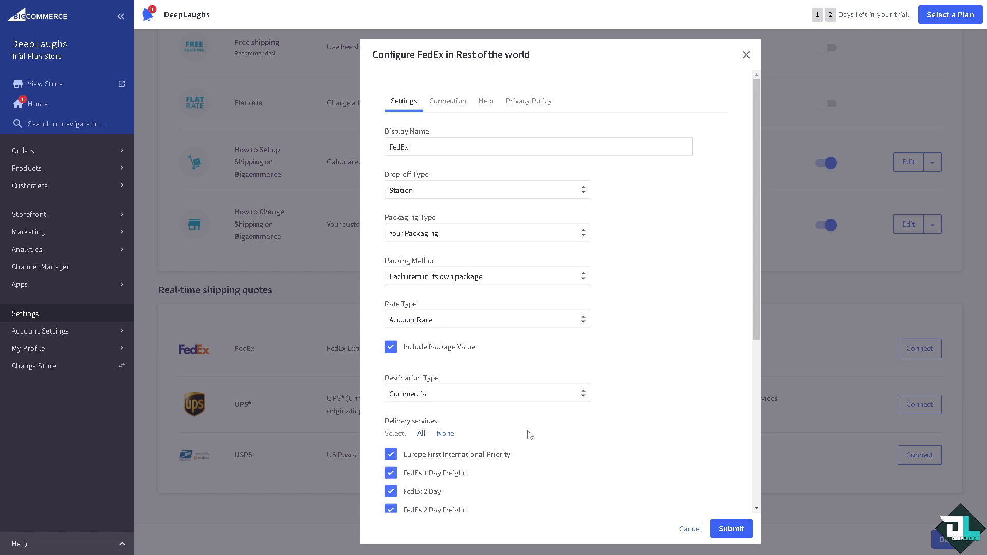
{"action": "scroll", "coordinate": [671, 443], "scroll_direction": "down", "scroll_amount": 3}
{"action": "scroll", "coordinate": [491, 175], "scroll_direction": "up", "scroll_amount": 3}
Review the FedEx connection fields and help information, try to submit the configuration without credentials, and close it.
{"action": "left_click", "coordinate": [446, 100]}
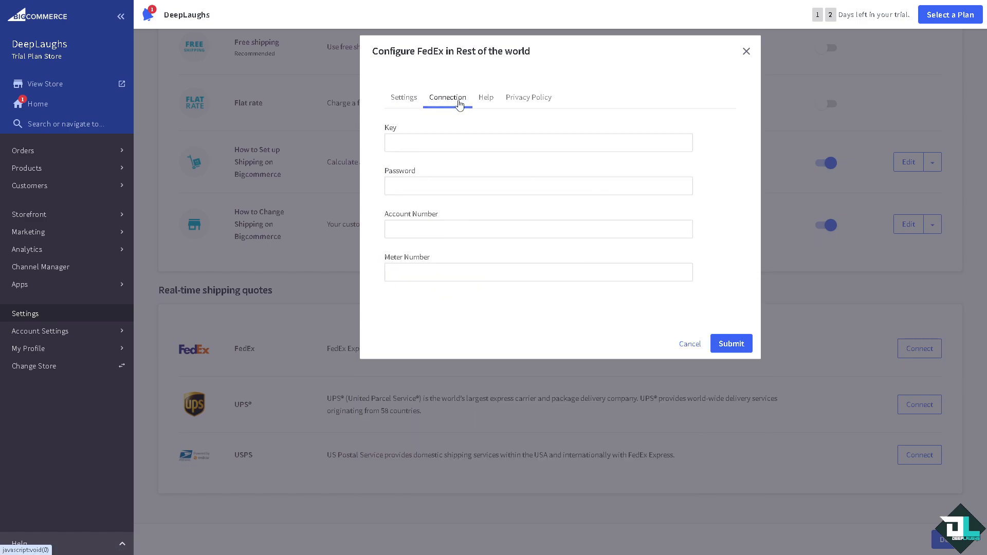
{"action": "left_click", "coordinate": [489, 100]}
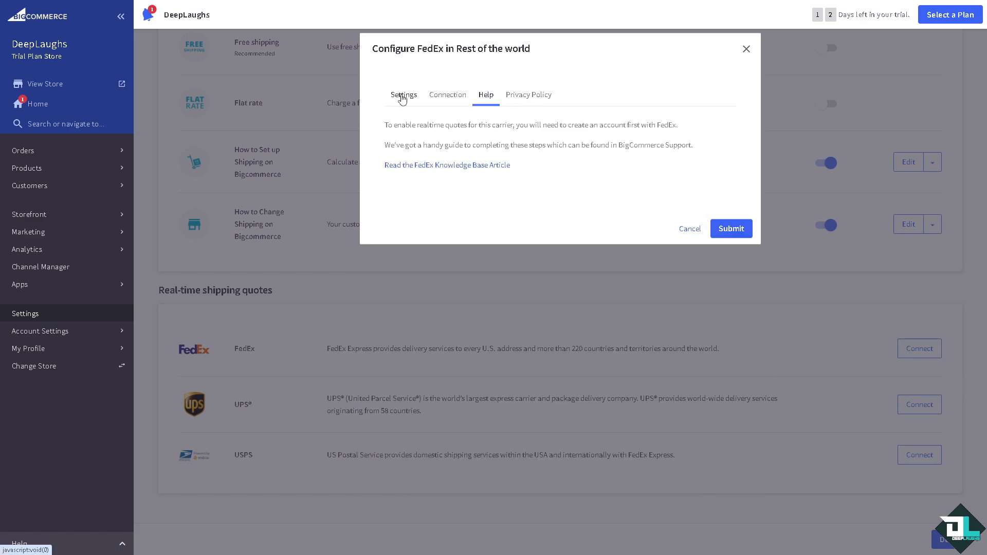
{"action": "left_click", "coordinate": [403, 100]}
{"action": "left_click", "coordinate": [730, 527]}
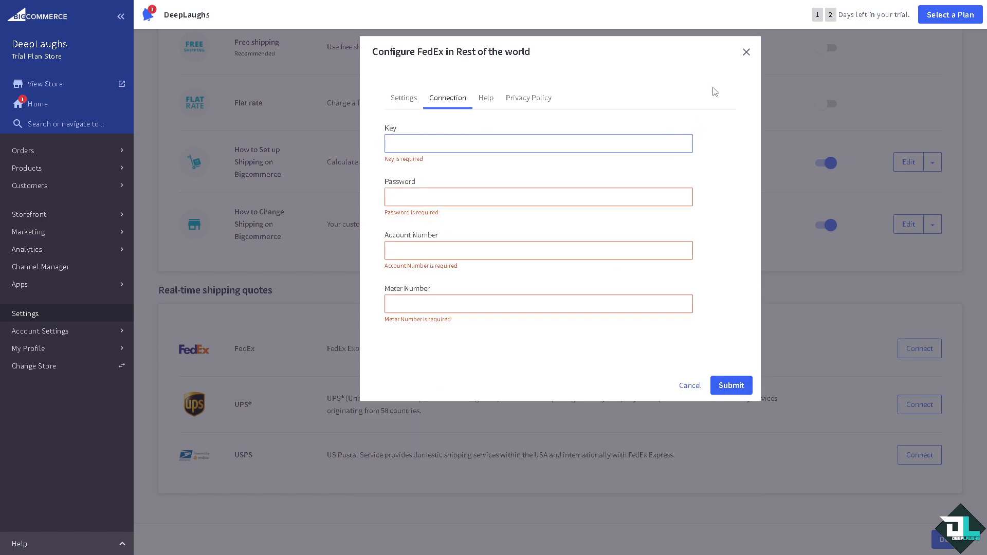
{"action": "left_click", "coordinate": [746, 52]}
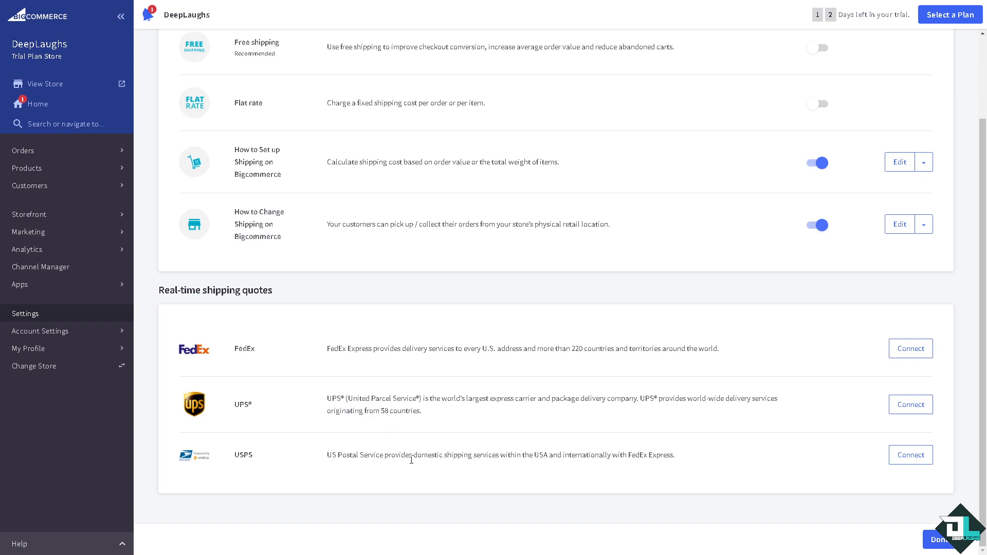
Finish editing the Rest of the world zone and start a new product named "How to Set up Shipping on Bigcommerce".
{"action": "left_click", "coordinate": [938, 539]}
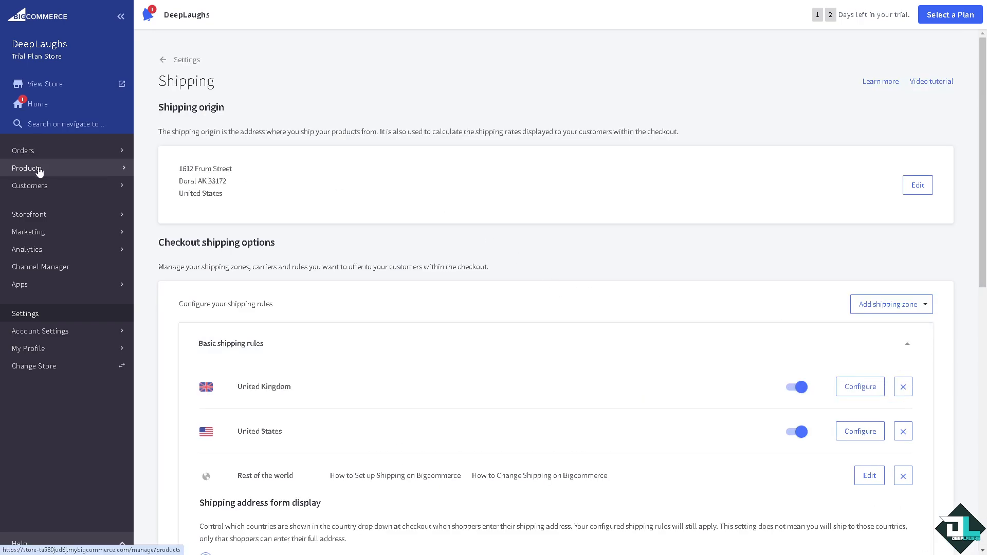
{"action": "left_click", "coordinate": [56, 170]}
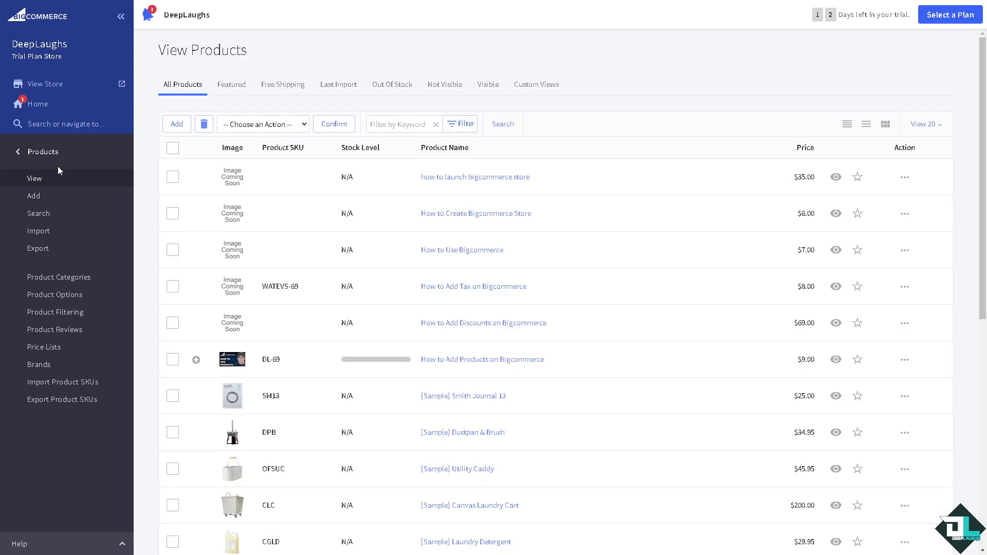
{"action": "left_click", "coordinate": [181, 129]}
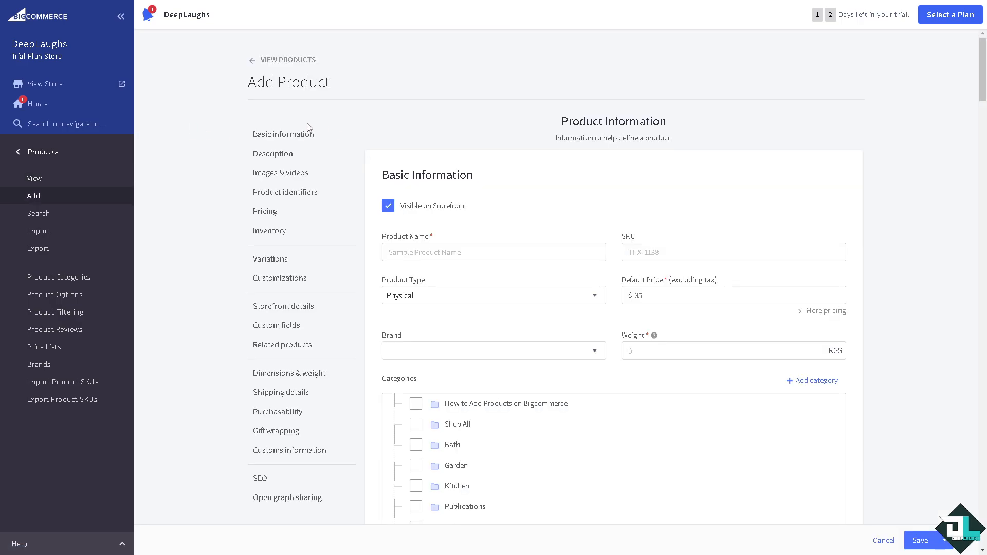
{"action": "left_click", "coordinate": [414, 256]}
{"action": "type", "text": "How to Set up Shipping on Bigcommerce"}
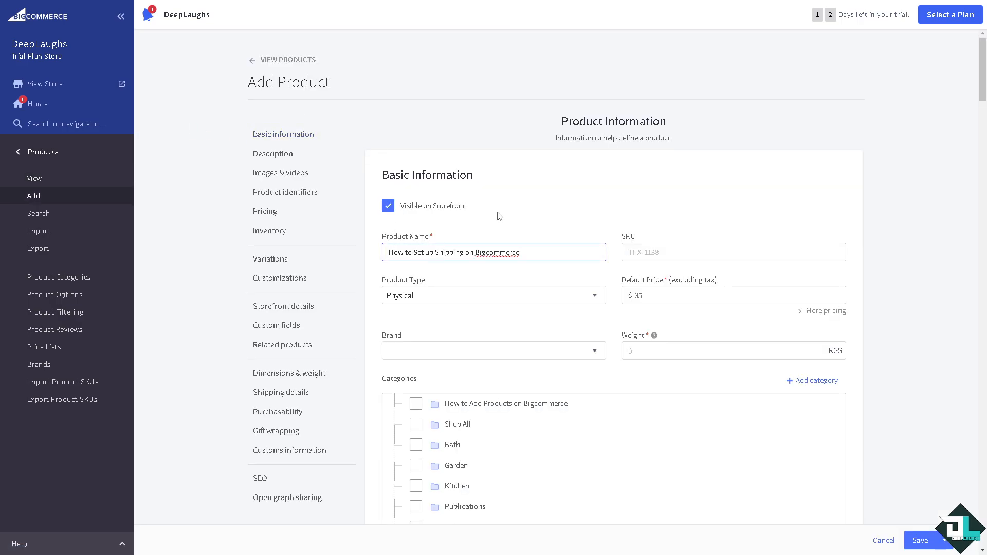
Enable free shipping in the new product's shipping details and try to save the product.
{"action": "scroll", "coordinate": [540, 342], "scroll_direction": "down", "scroll_amount": 15}
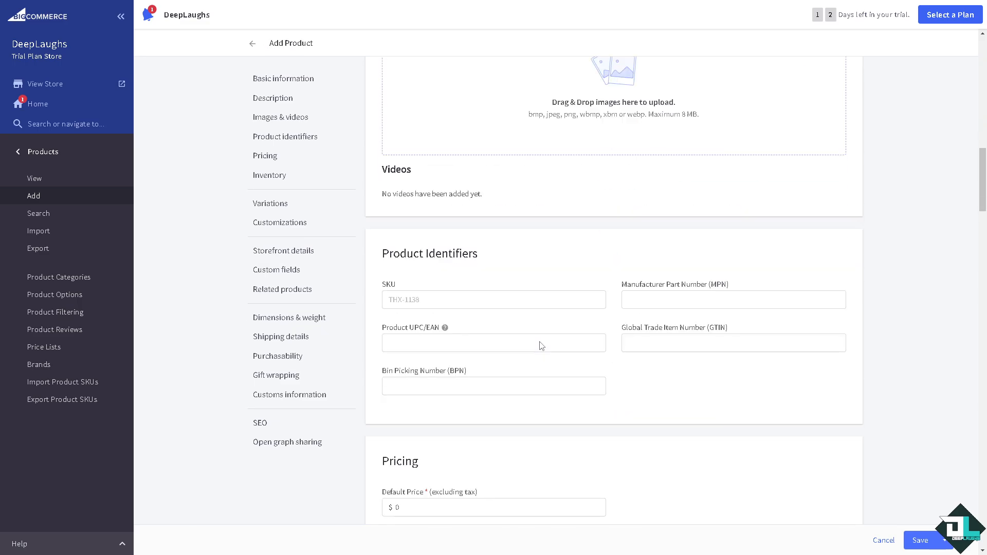
{"action": "scroll", "coordinate": [541, 346], "scroll_direction": "down", "scroll_amount": 4}
{"action": "scroll", "coordinate": [543, 342], "scroll_direction": "down", "scroll_amount": 14}
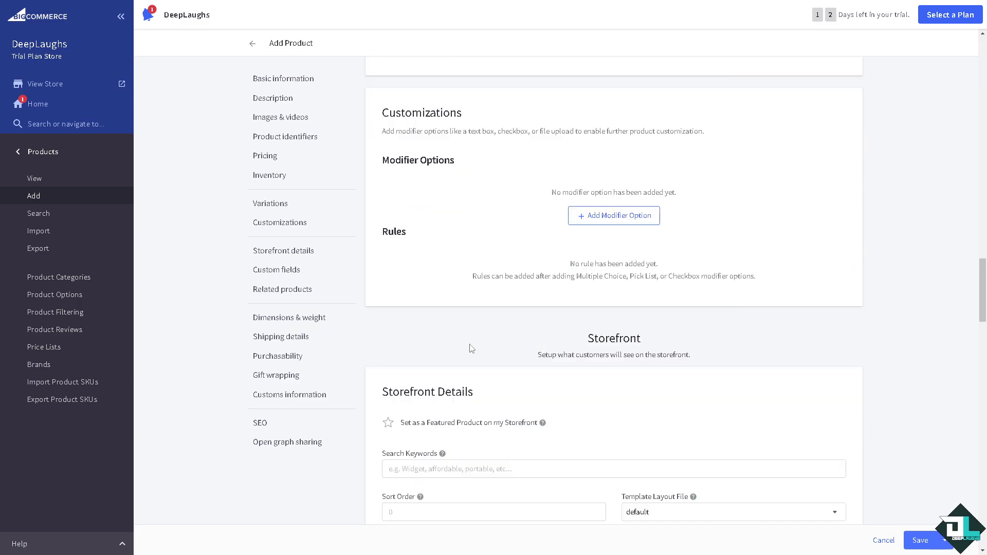
{"action": "scroll", "coordinate": [472, 349], "scroll_direction": "down", "scroll_amount": 7}
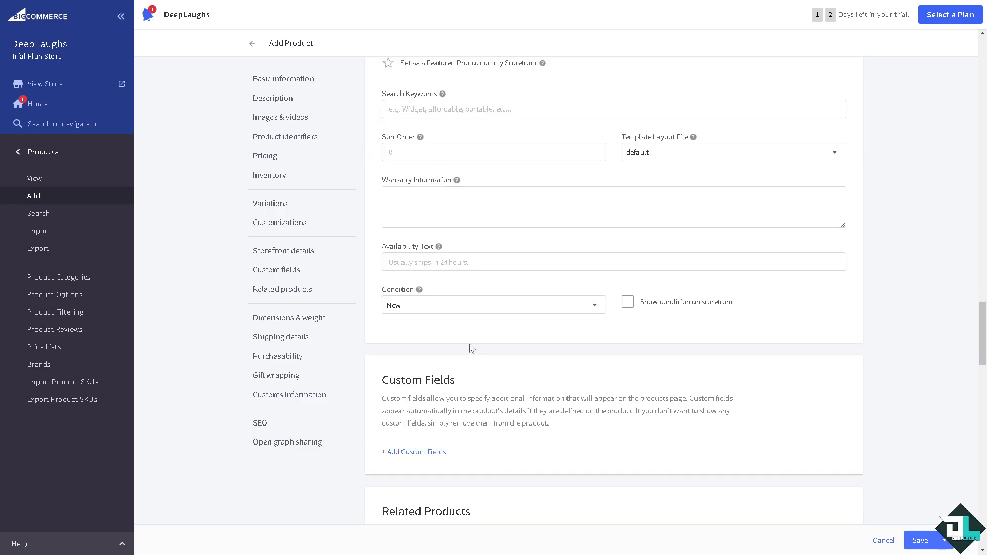
{"action": "scroll", "coordinate": [472, 348], "scroll_direction": "down", "scroll_amount": 2}
{"action": "scroll", "coordinate": [472, 348], "scroll_direction": "down", "scroll_amount": 8}
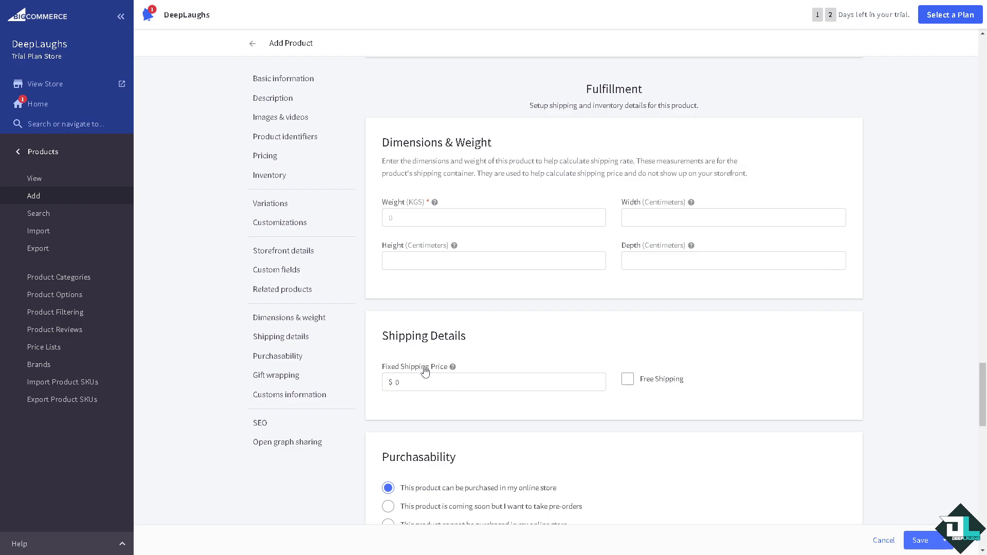
{"action": "left_click", "coordinate": [629, 380]}
{"action": "scroll", "coordinate": [485, 369], "scroll_direction": "down", "scroll_amount": 15}
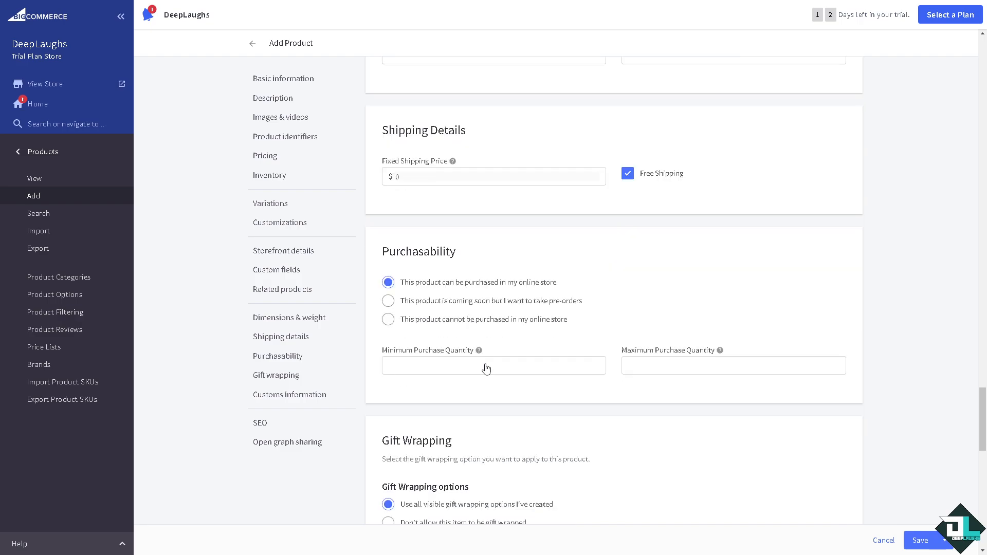
{"action": "scroll", "coordinate": [486, 369], "scroll_direction": "down", "scroll_amount": 4}
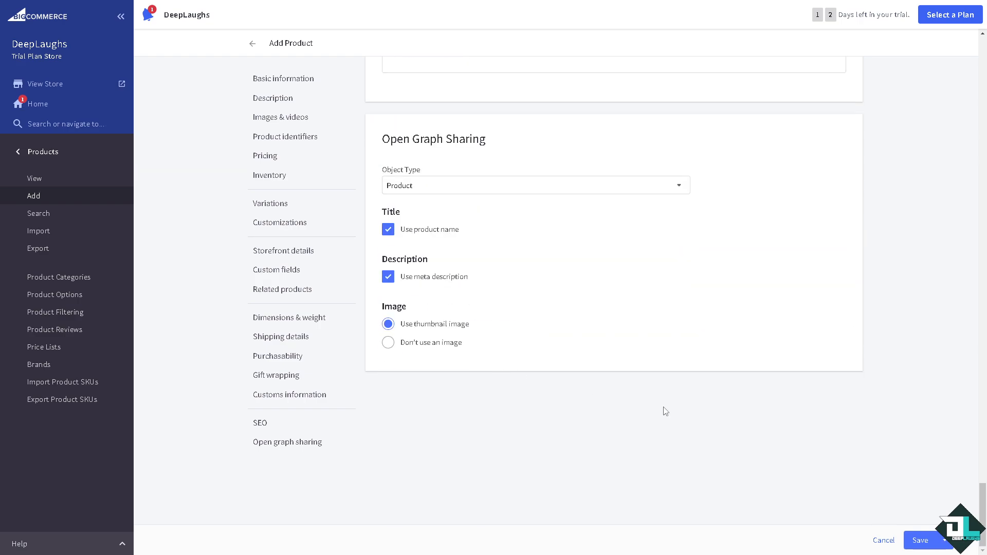
{"action": "left_click", "coordinate": [920, 540]}
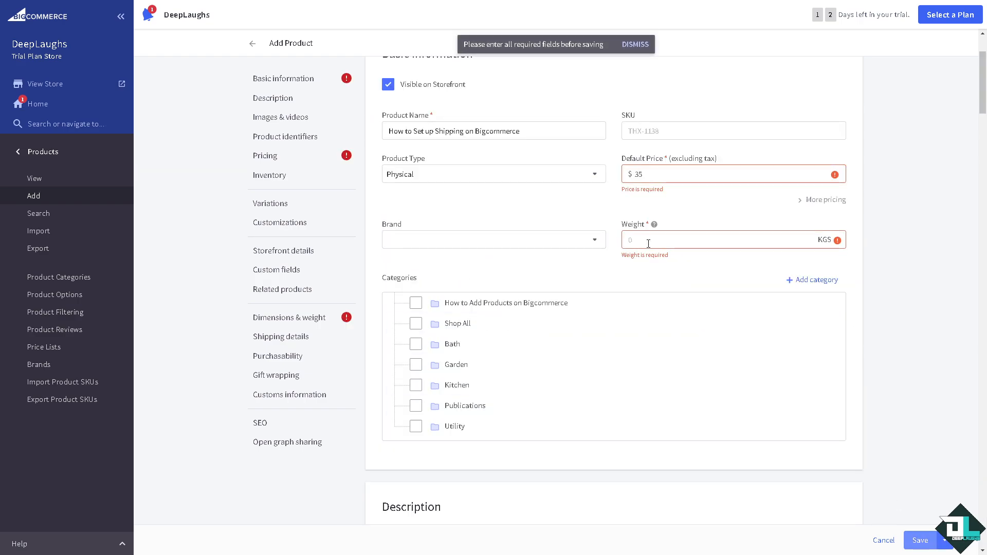